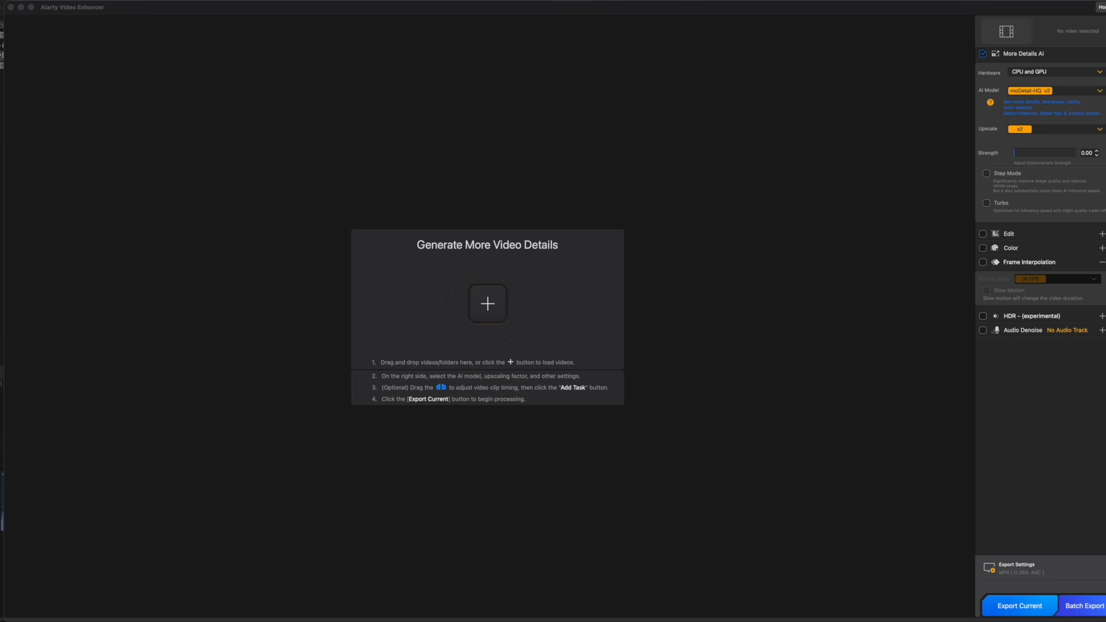
# Import the sample videos, including the Sydney Opera House clip, for enhancement.
pyautogui.moveTo(835, 363); pyautogui.dragTo(559, 332)
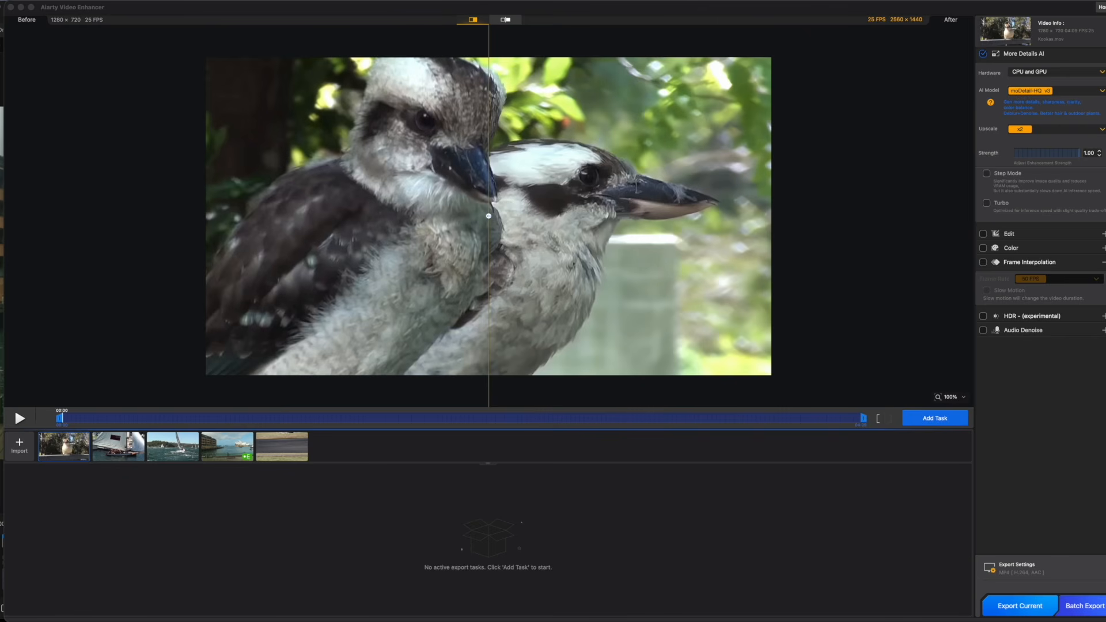
pyautogui.moveTo(1094, 230); pyautogui.dragTo(374, 441)
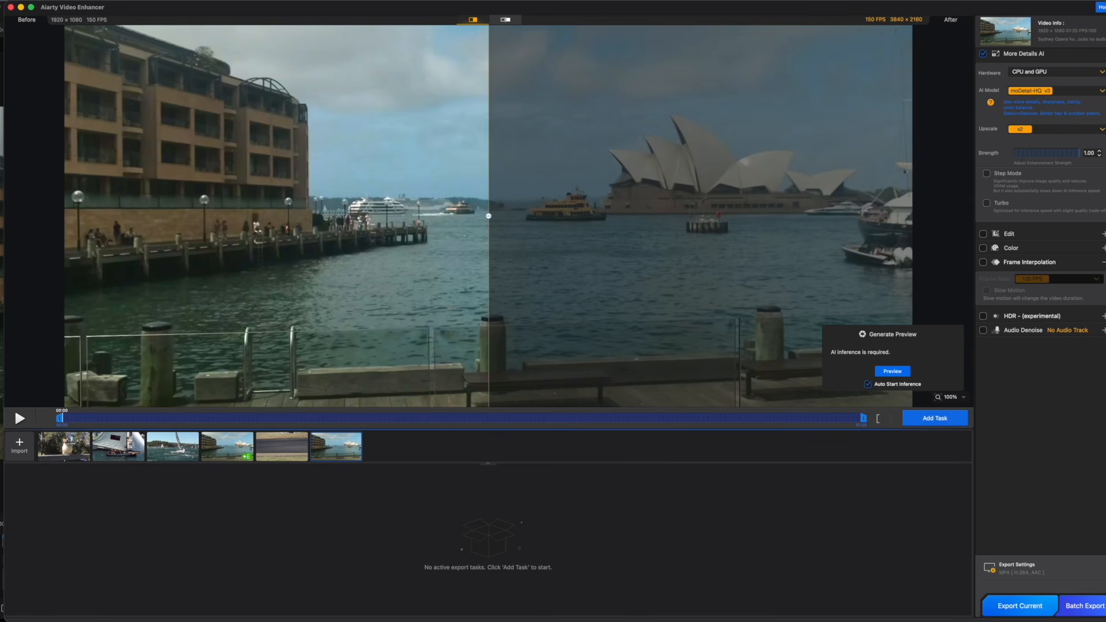
# Review the available AI models and upscale options, keeping moDetail-HQ v3 and x2.
pyautogui.click(1101, 90)
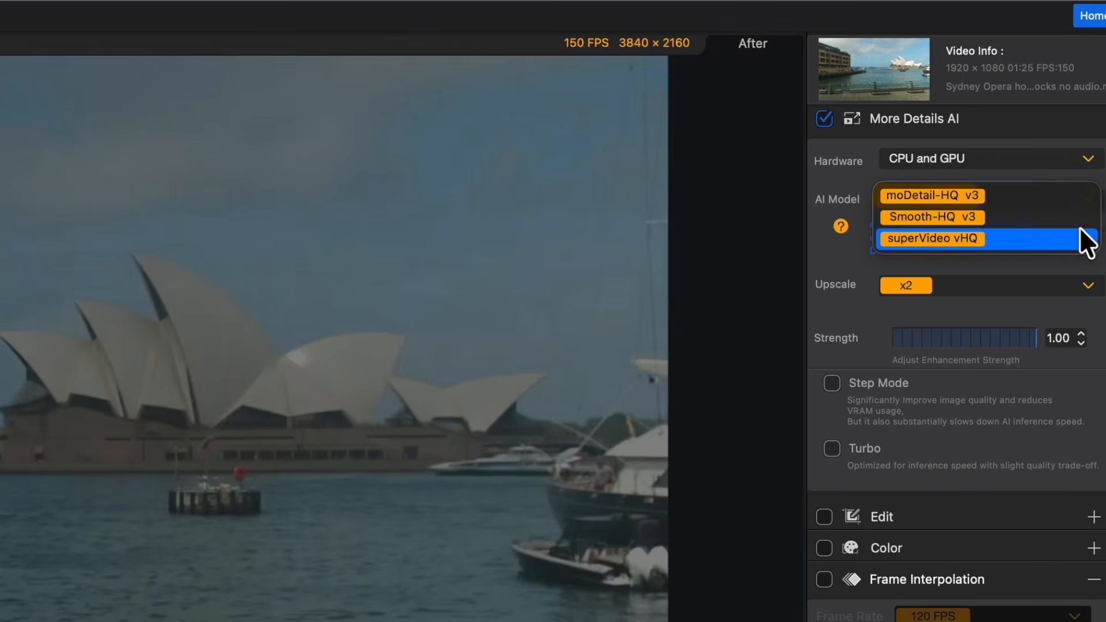
pyautogui.click(1102, 231)
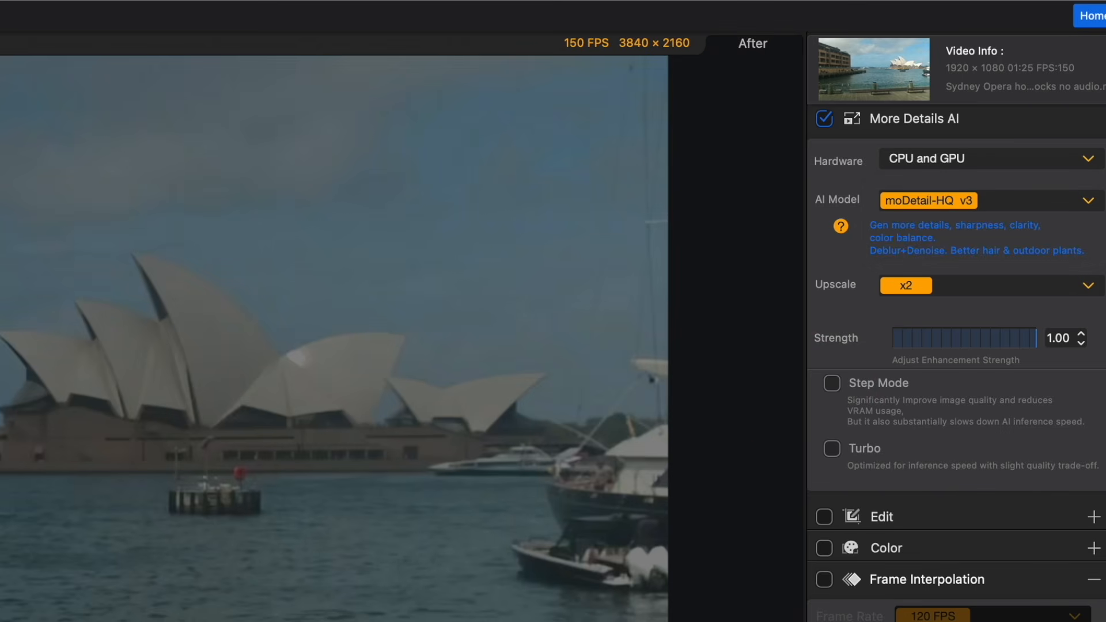
pyautogui.click(1090, 202)
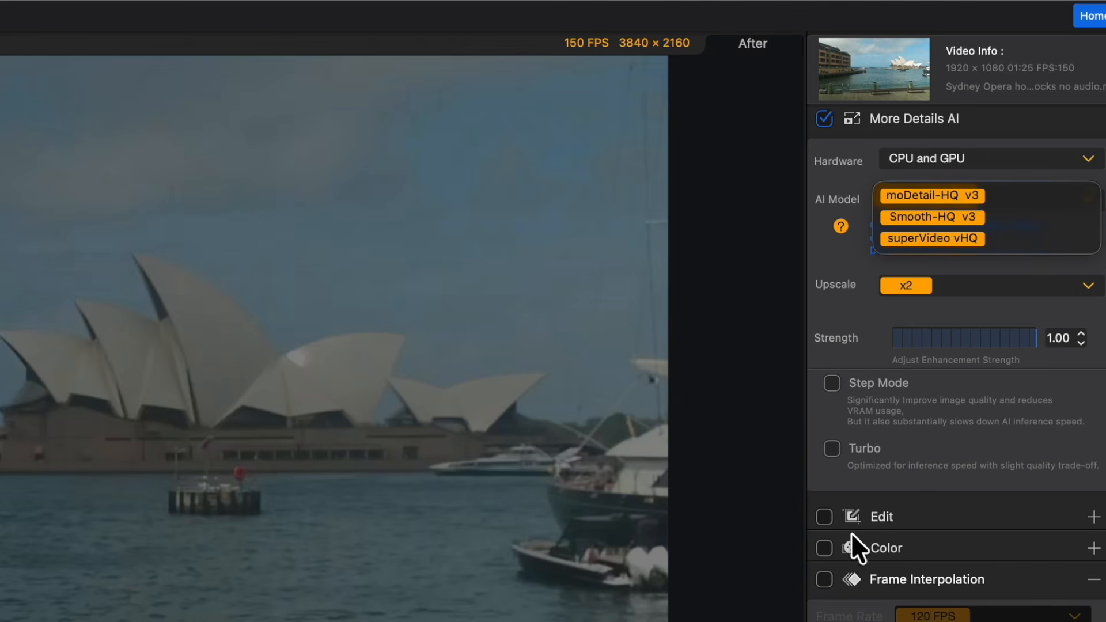
pyautogui.press('Escape')
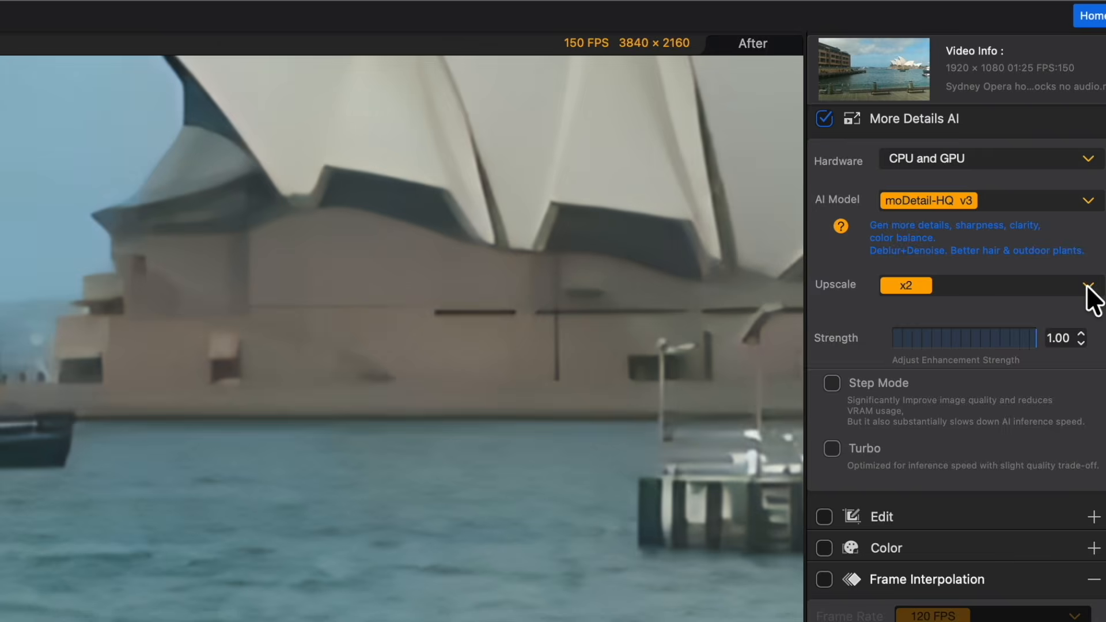
pyautogui.click(1088, 291)
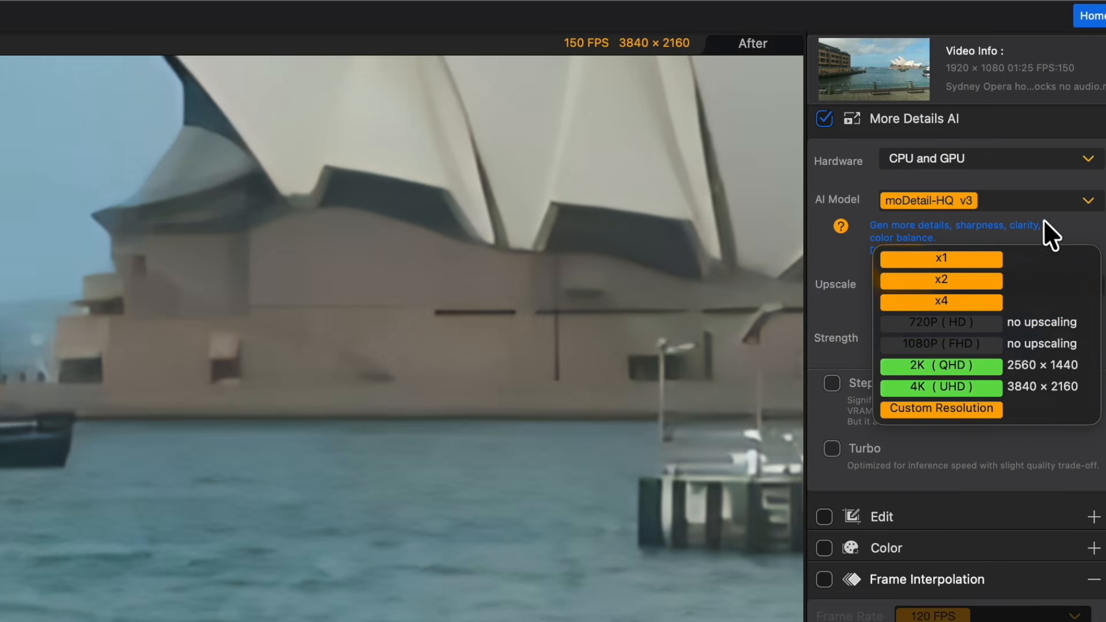
pyautogui.click(1086, 201)
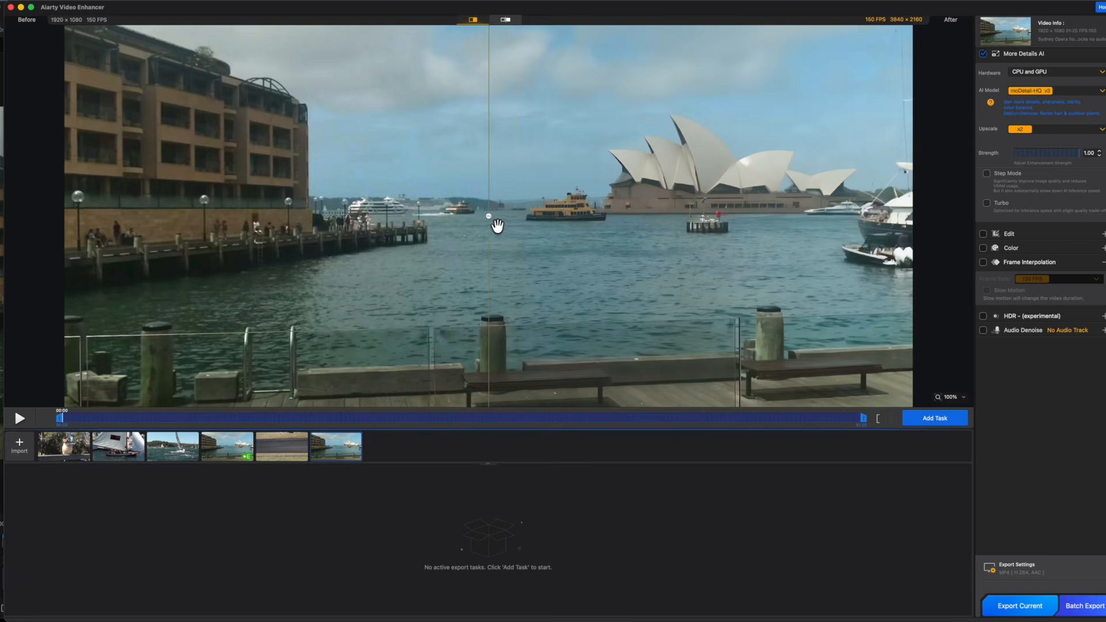
# Compare the original with the moDetail-HQ v3 preview up close, placing the divider across the ferry.
pyautogui.moveTo(496, 226); pyautogui.dragTo(580, 225)
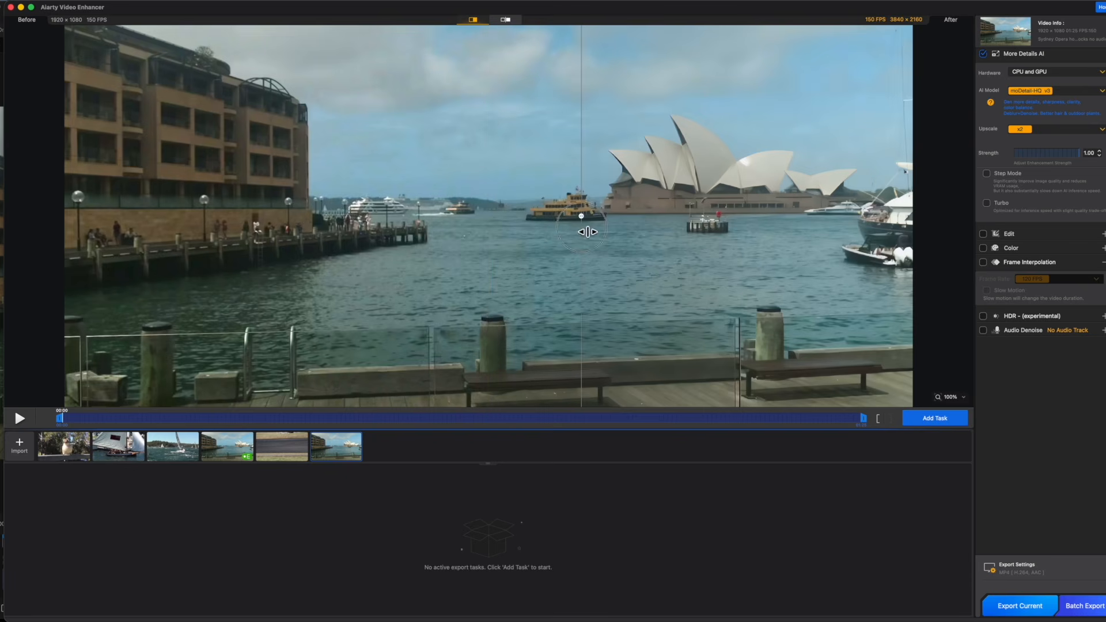
pyautogui.scroll(6, 578, 257)
pyautogui.moveTo(647, 219); pyautogui.dragTo(628, 290)
pyautogui.moveTo(581, 216); pyautogui.dragTo(500, 216)
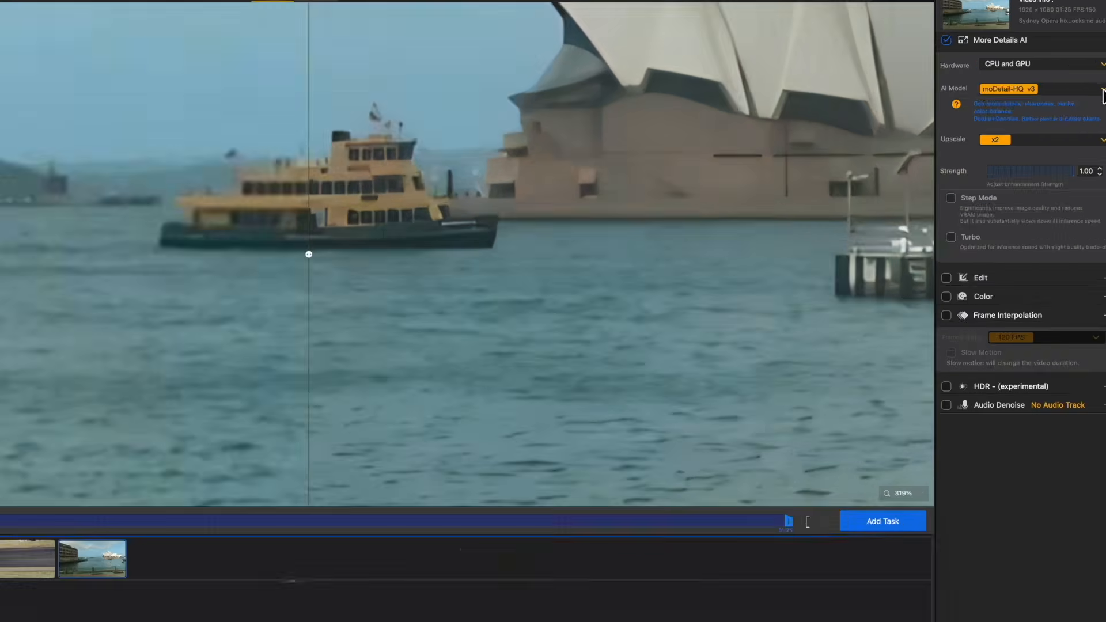
# Set the AI model to Smooth-HQ v3 and compare its preview with the original on the ferry.
pyautogui.click(1043, 90)
pyautogui.click(1047, 103)
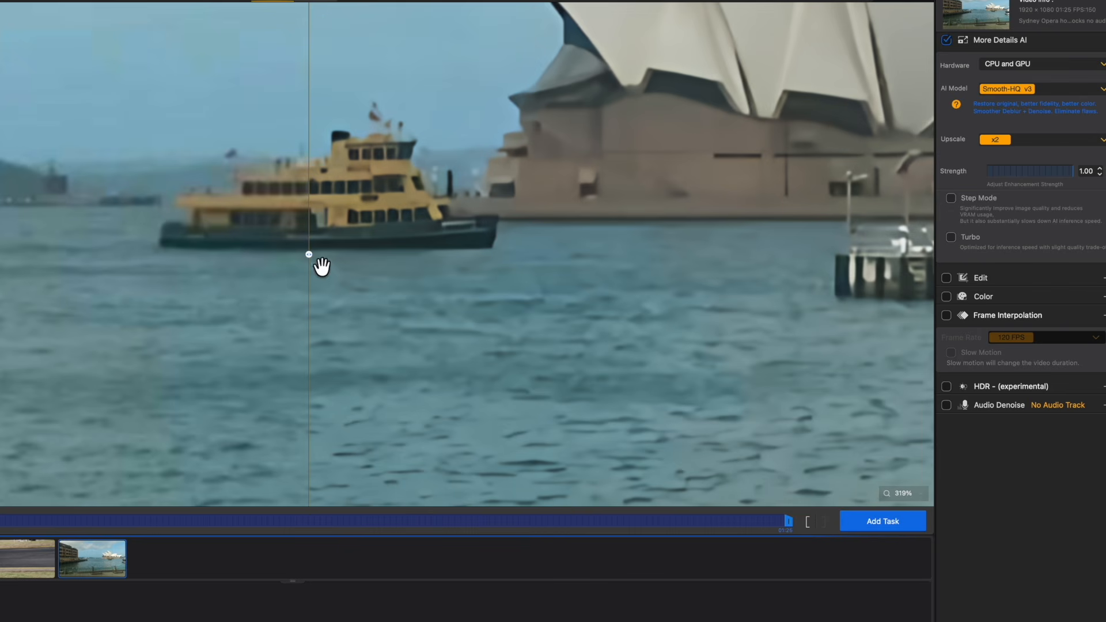
pyautogui.moveTo(321, 266)
pyautogui.mouseDown()
pyautogui.moveTo(469, 277)
pyautogui.moveTo(335, 276)
pyautogui.mouseUp()
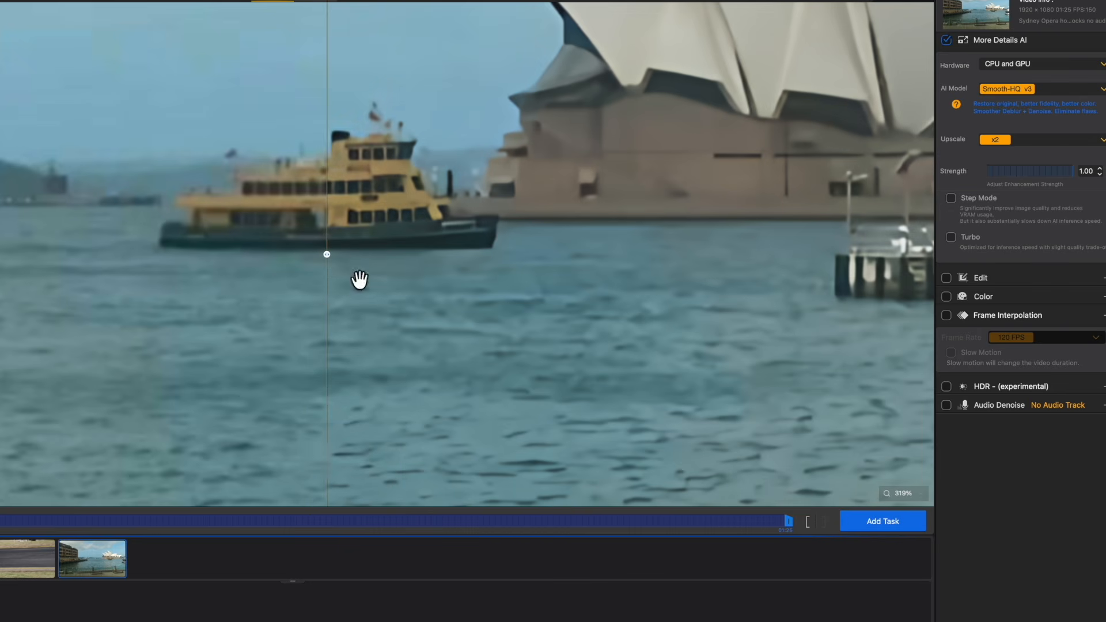
# Set the AI model to superVideo vHQ and review the upscale options.
pyautogui.click(1103, 91)
pyautogui.click(1060, 104)
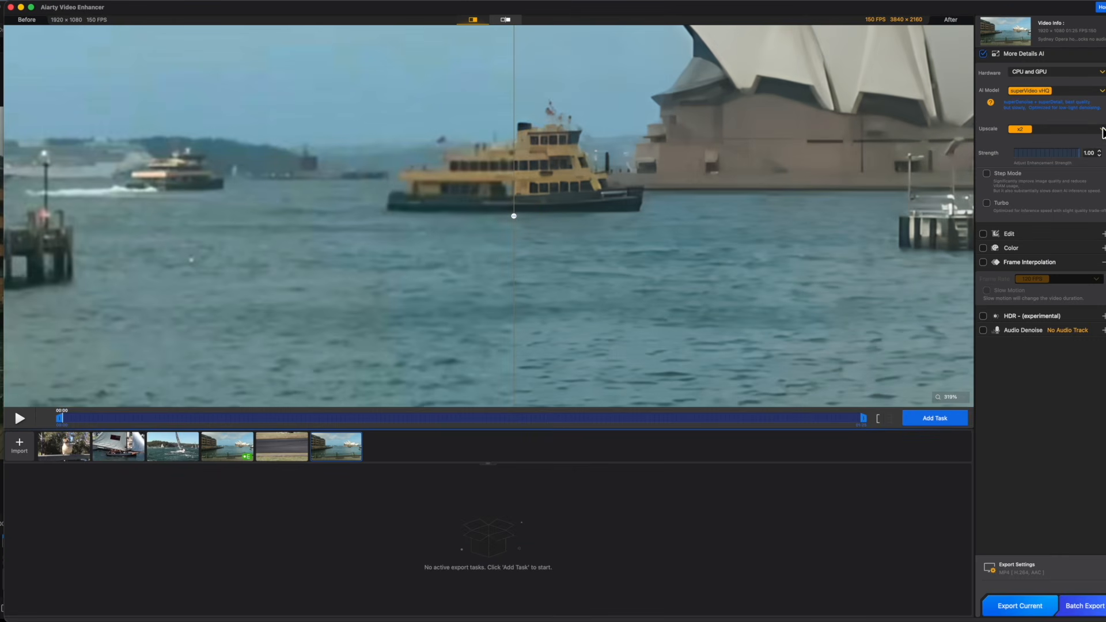
pyautogui.click(1101, 129)
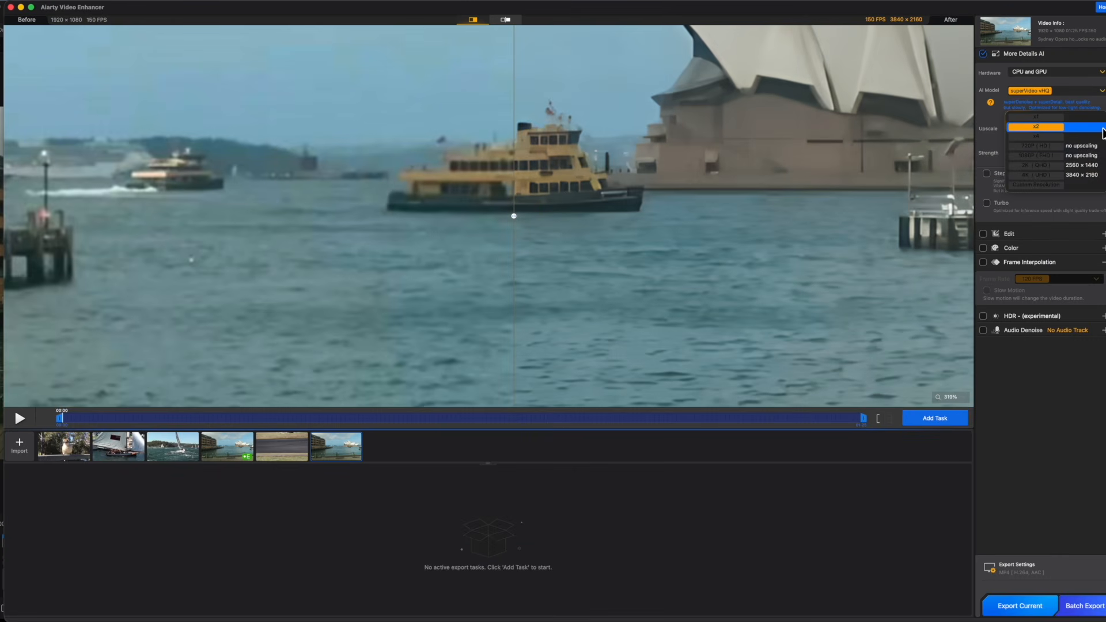
pyautogui.click(1080, 107)
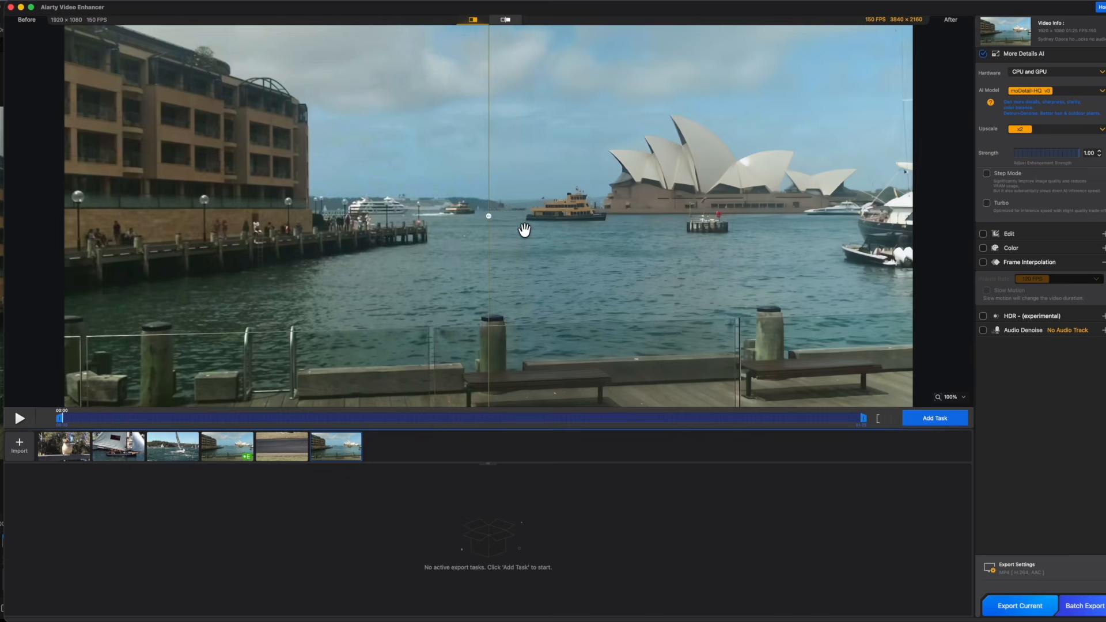
# Examine the moDetail-HQ v3 result on the ferry and Opera House by shifting the before/after divider.
pyautogui.moveTo(490, 219); pyautogui.dragTo(583, 262)
pyautogui.scroll(3, 583, 262)
pyautogui.moveTo(649, 219); pyautogui.dragTo(627, 288)
pyautogui.moveTo(583, 218); pyautogui.dragTo(499, 217)
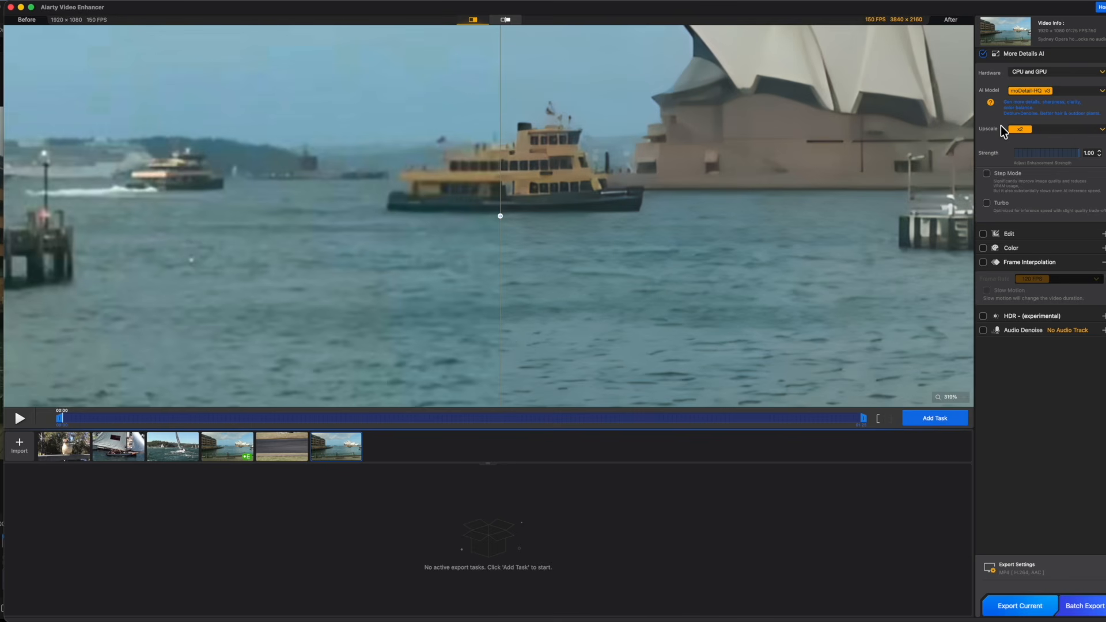
# Choose the x2 upscale factor and enable Step Mode.
pyautogui.click(1098, 131)
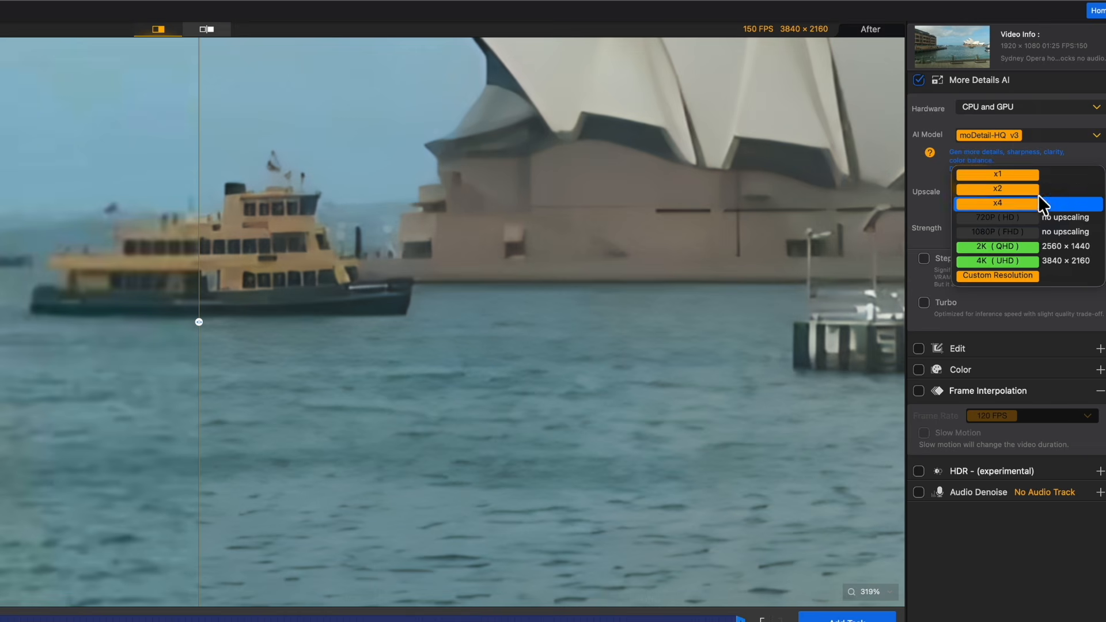
pyautogui.click(996, 189)
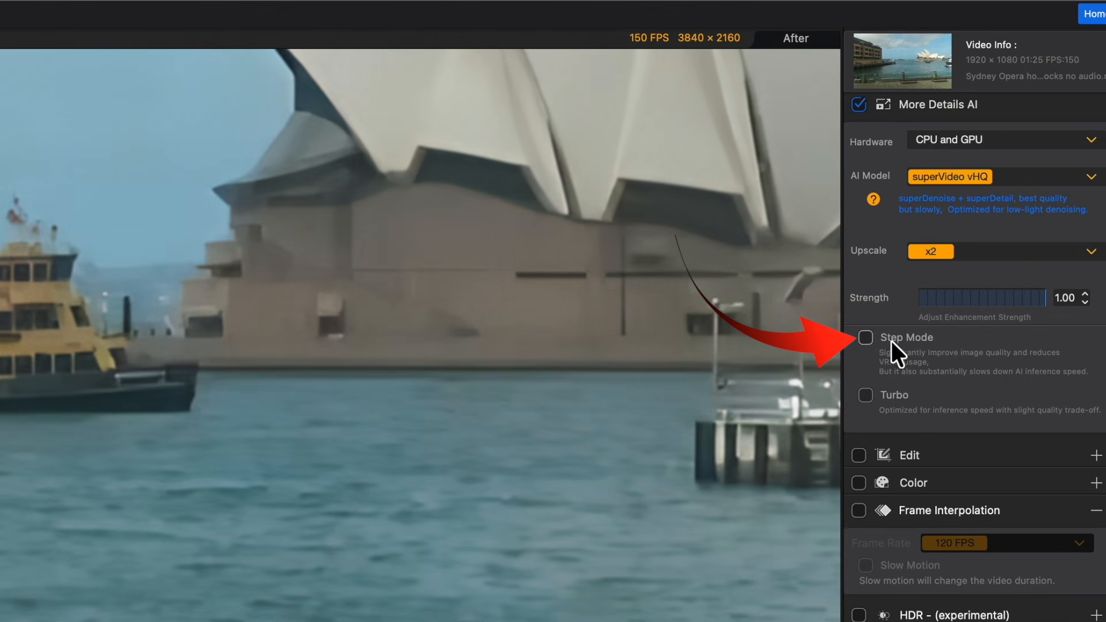
pyautogui.click(866, 337)
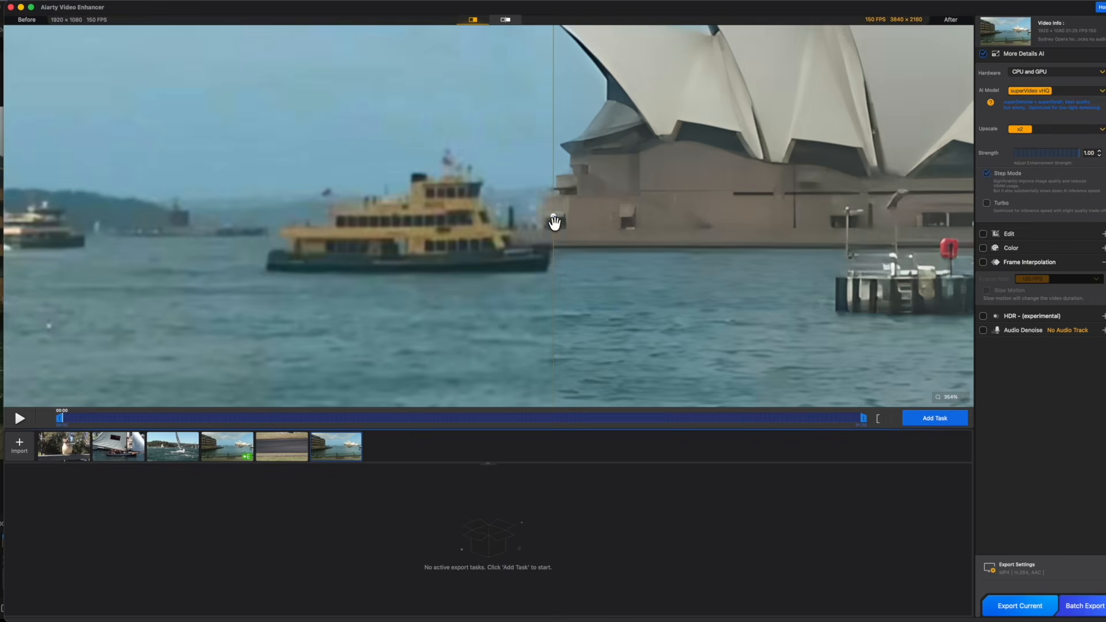
# Compare the Step Mode preview with the original on the ferry and then across the wider harbour view.
pyautogui.moveTo(558, 221); pyautogui.dragTo(396, 234)
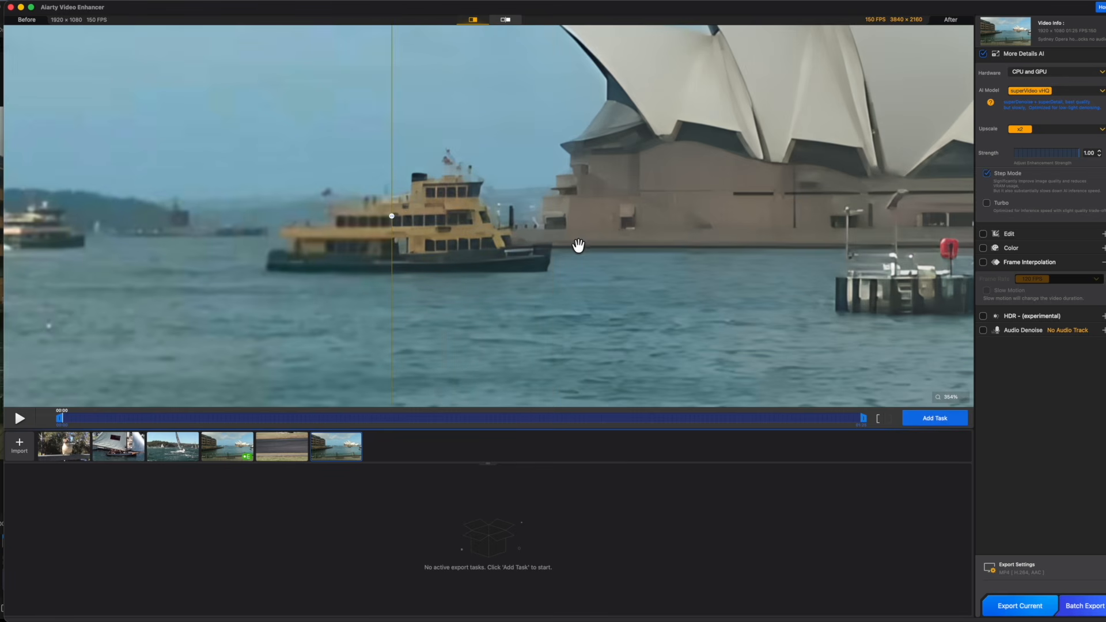
pyautogui.scroll(-5, 587, 242)
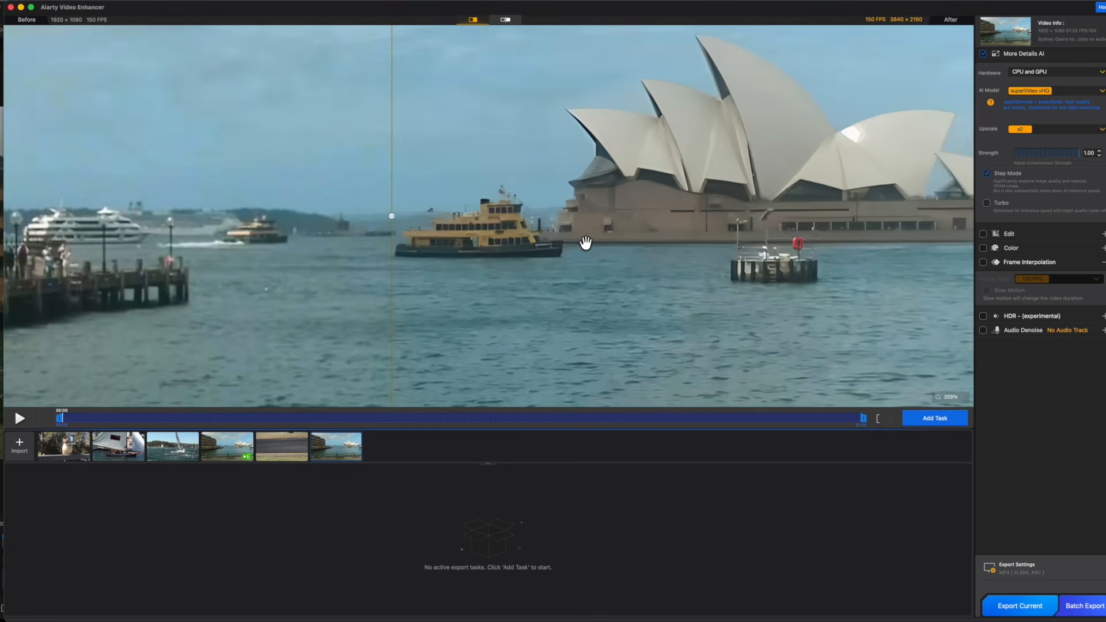
pyautogui.scroll(-1, 584, 242)
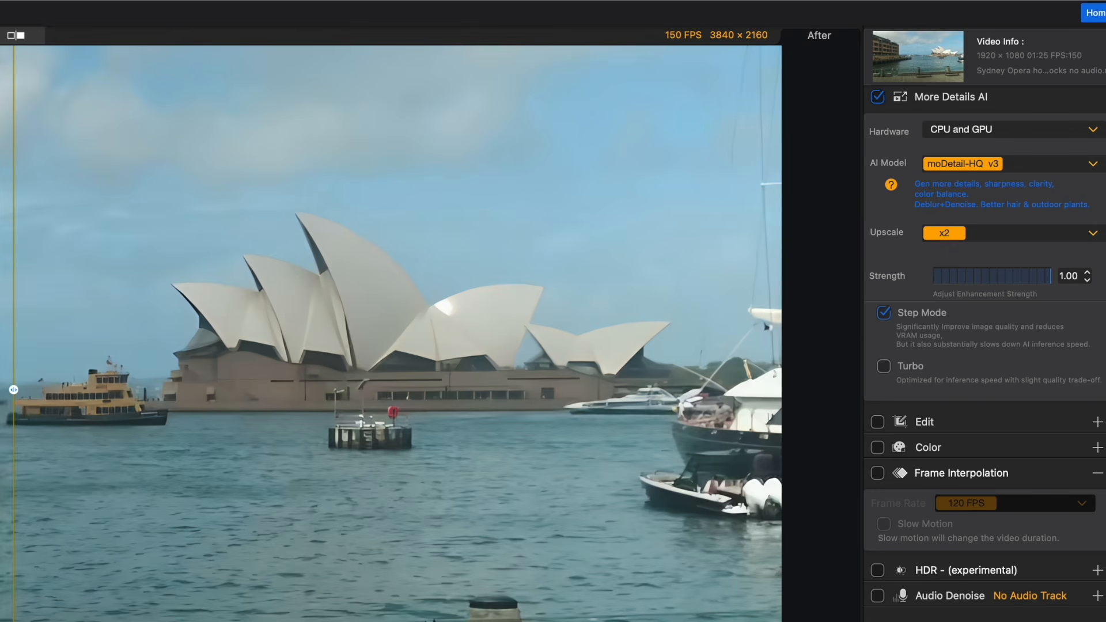
# Look through the rotate, flip and crop options in Edit, leaving Edit disabled.
pyautogui.click(878, 421)
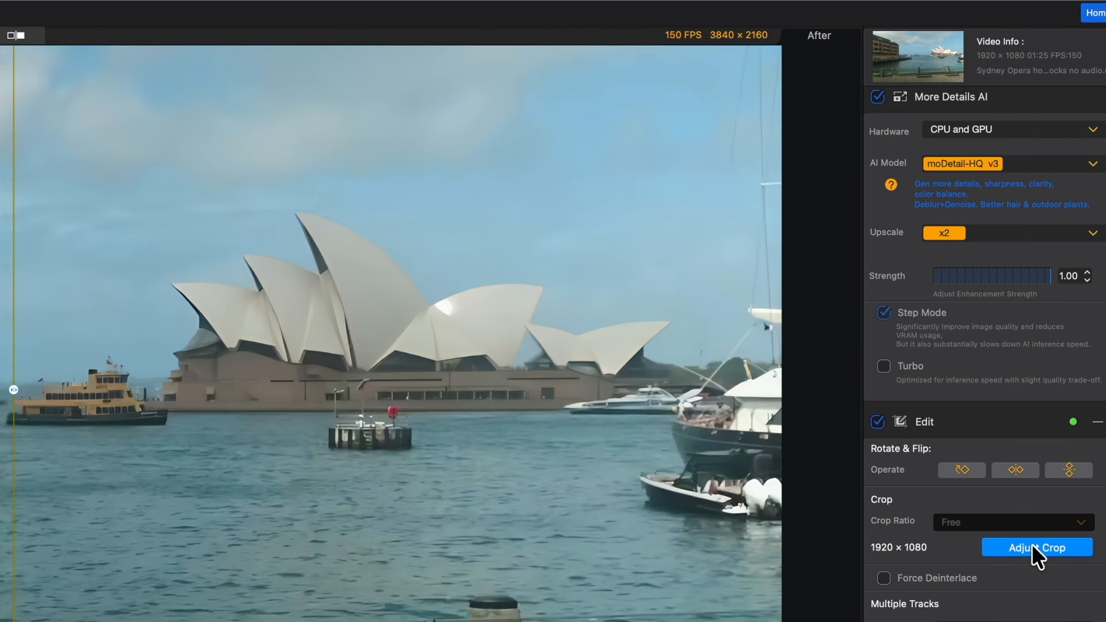
pyautogui.click(877, 422)
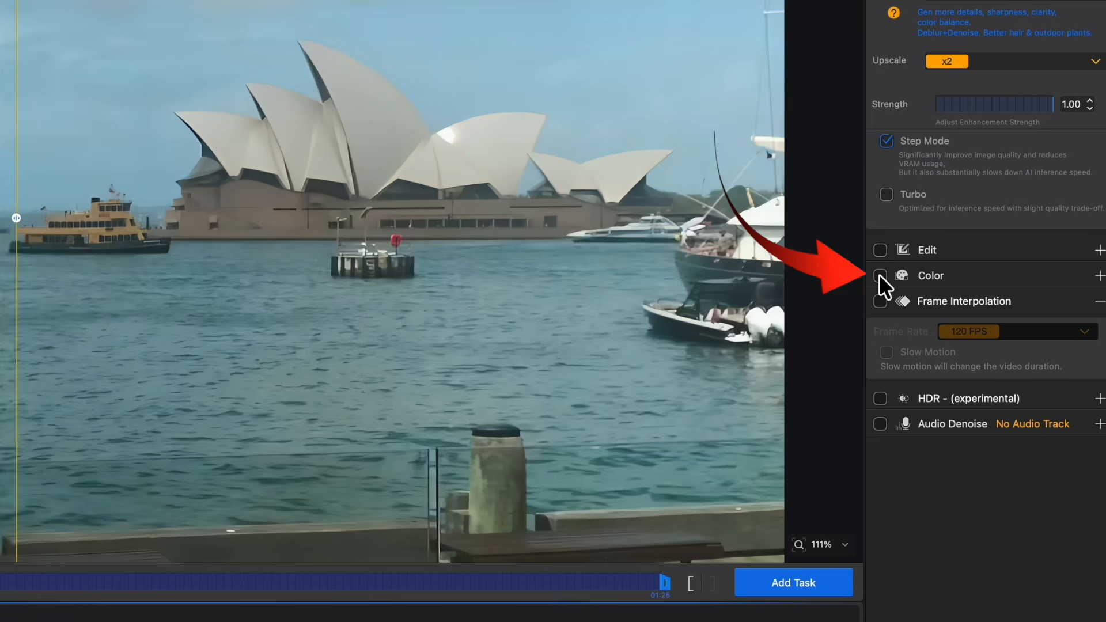
# Enable Color correction and adjust the Exposure.
pyautogui.click(879, 275)
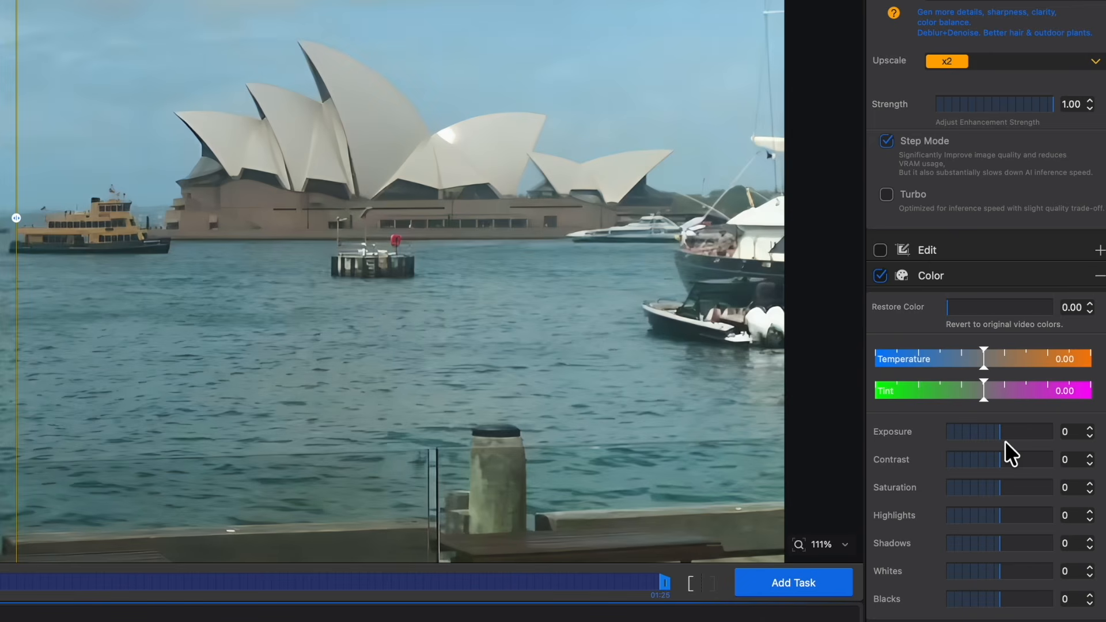
pyautogui.moveTo(999, 433); pyautogui.dragTo(1037, 460)
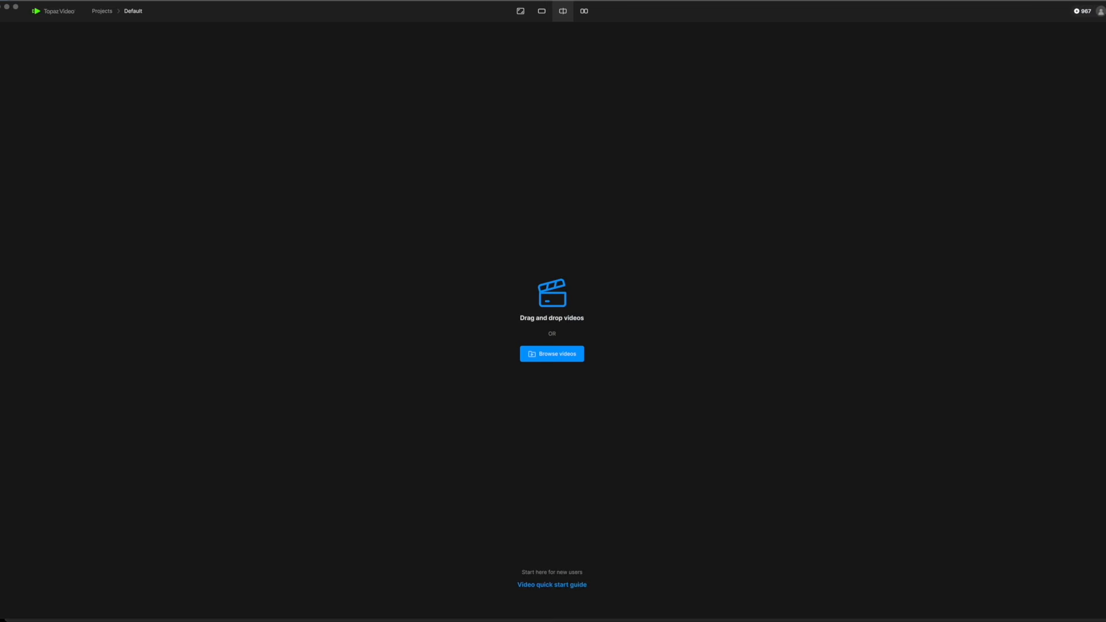
# Switch to Topaz Video, load the Sydney harbour clip to edit from scratch, and show it in split view.
pyautogui.moveTo(1102, 287); pyautogui.dragTo(548, 308)
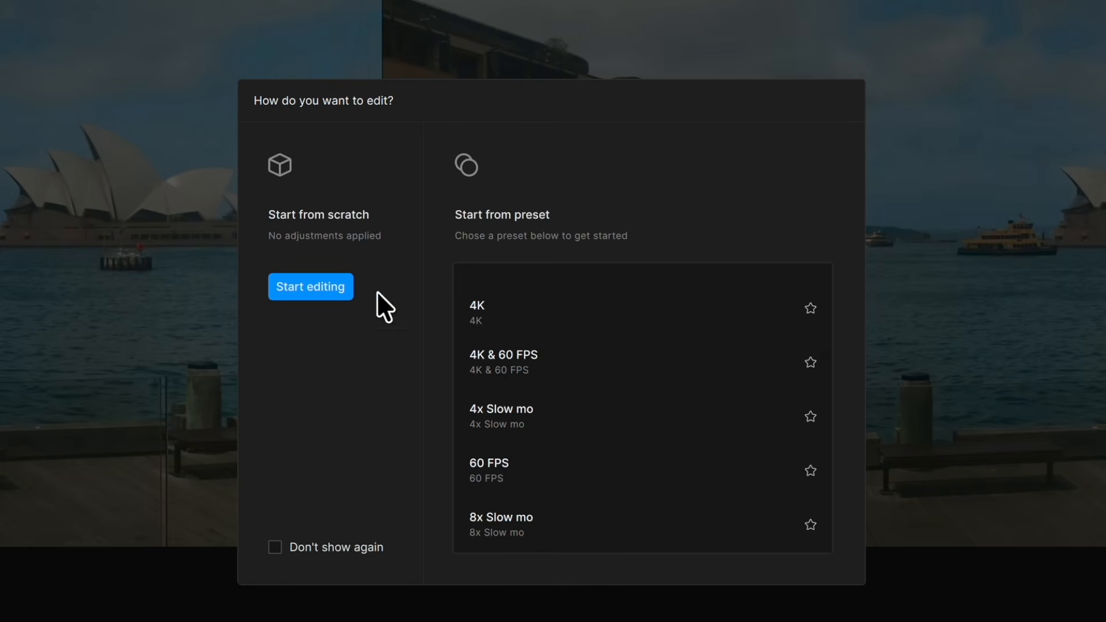
pyautogui.click(304, 290)
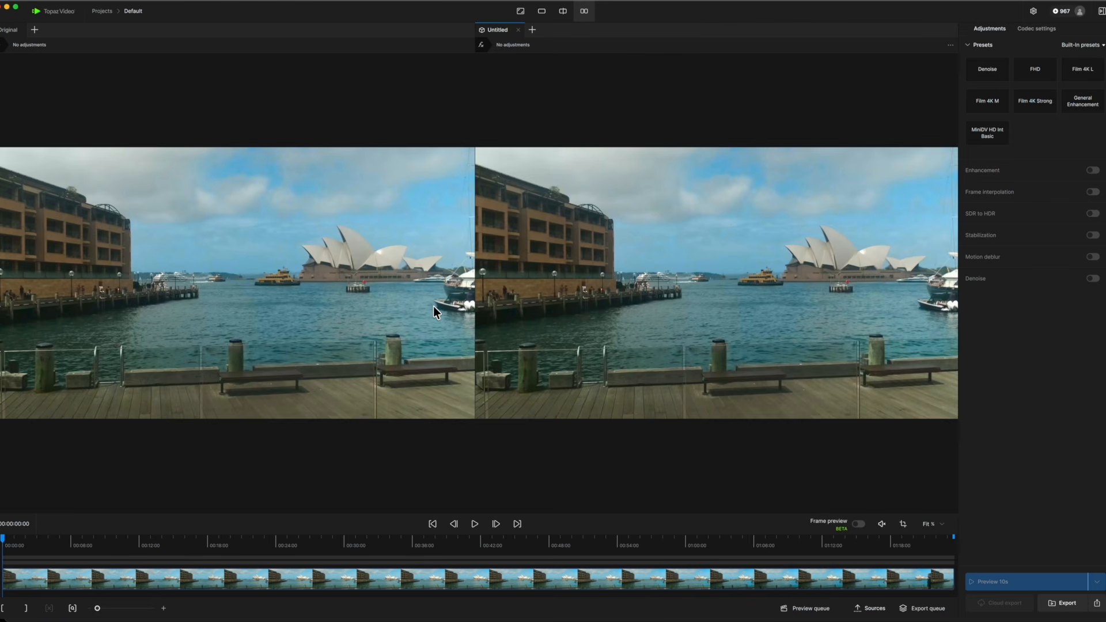
pyautogui.click(563, 13)
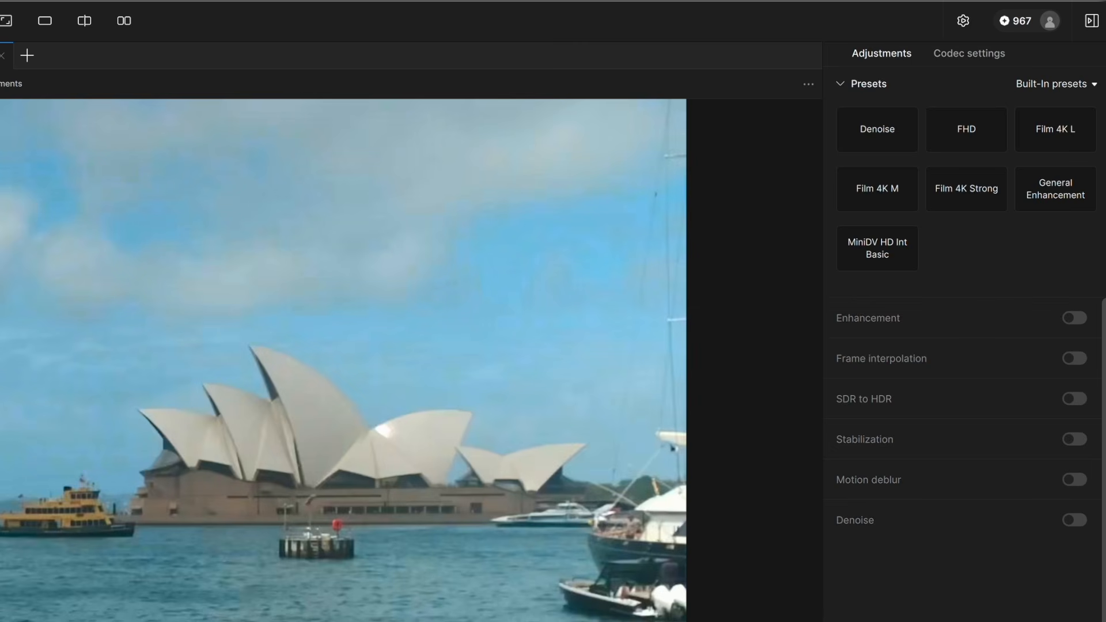
# Enable Enhancement and check the output resolution choices, keeping the original 1920×1080.
pyautogui.click(1075, 318)
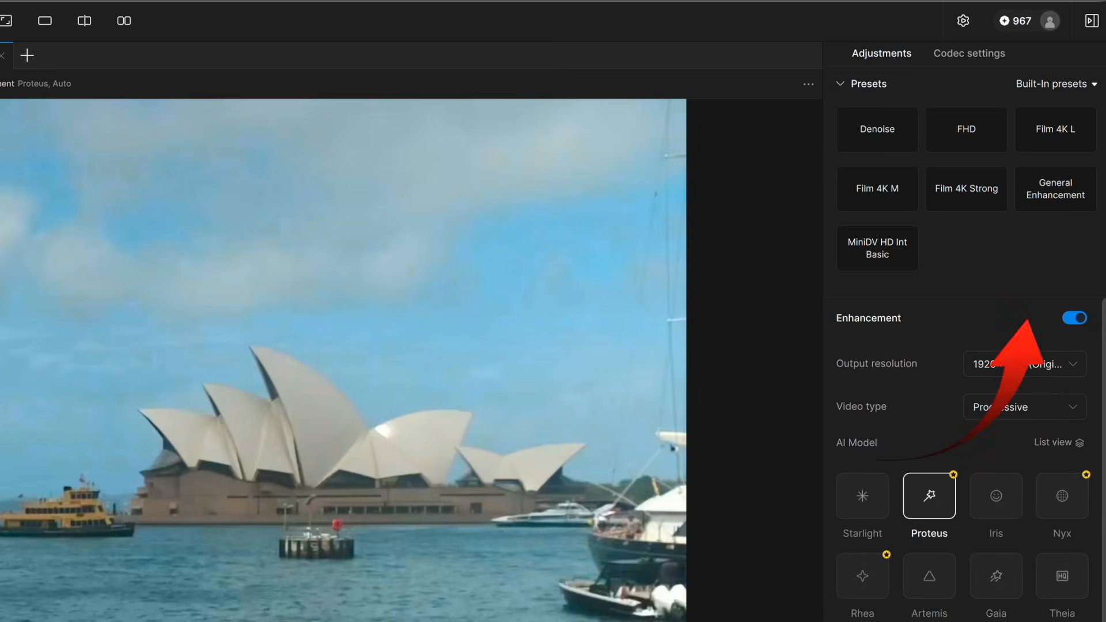
pyautogui.click(1069, 363)
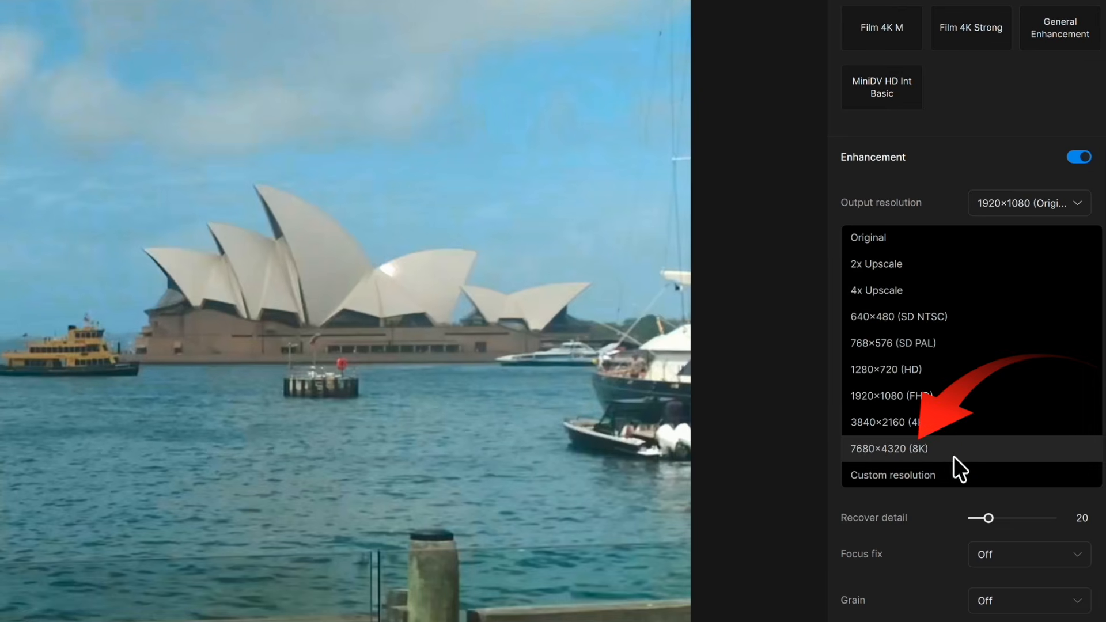
pyautogui.click(1079, 201)
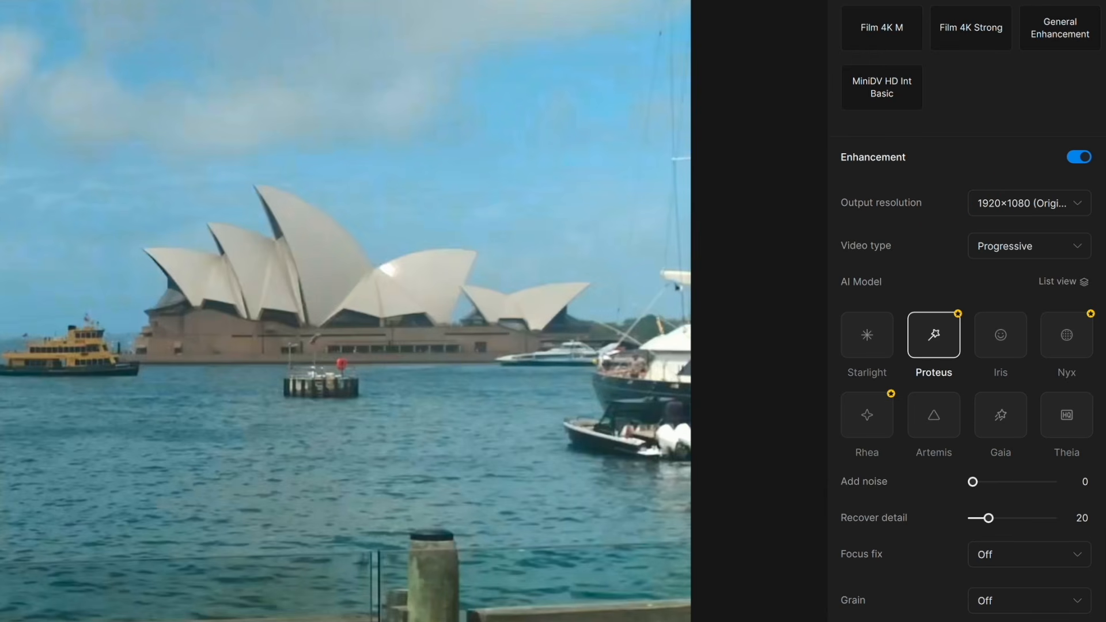
# Render a 10-second preview of the clip with the Proteus model.
pyautogui.moveTo(935, 333)
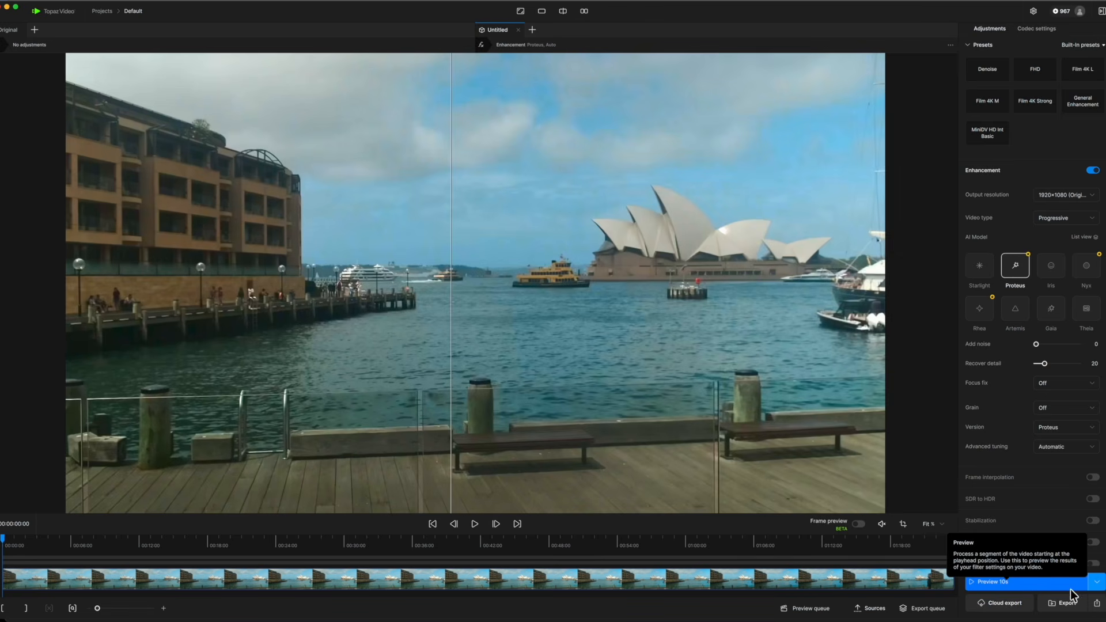
pyautogui.click(1030, 582)
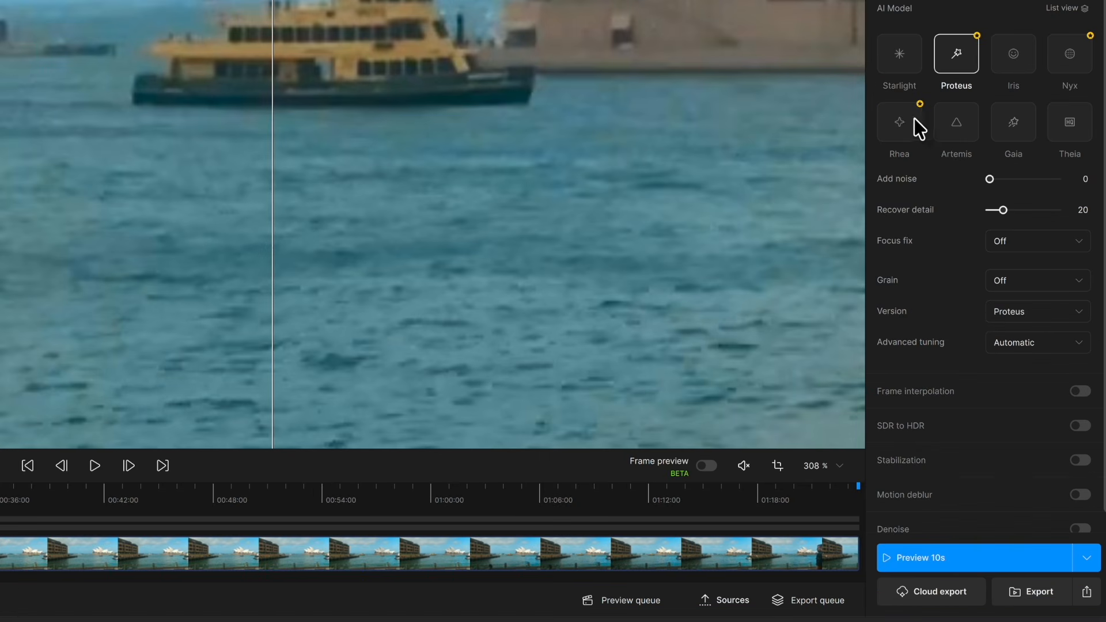
# Select the Rhea model, set the preview length to 1s, and render the preview.
pyautogui.click(900, 119)
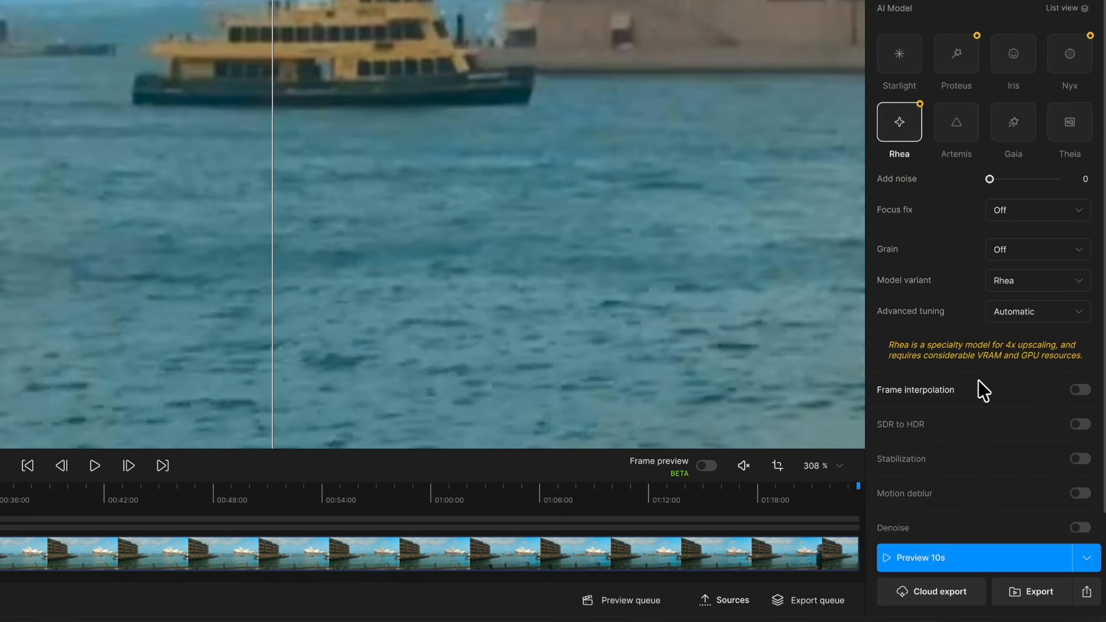
pyautogui.click(1087, 558)
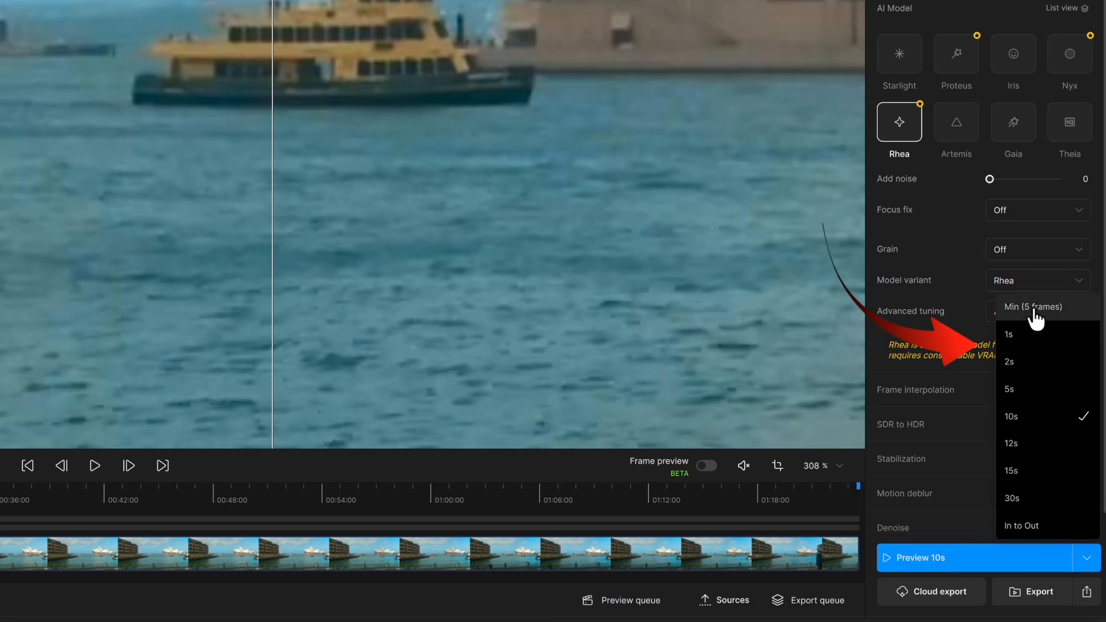
pyautogui.click(1022, 345)
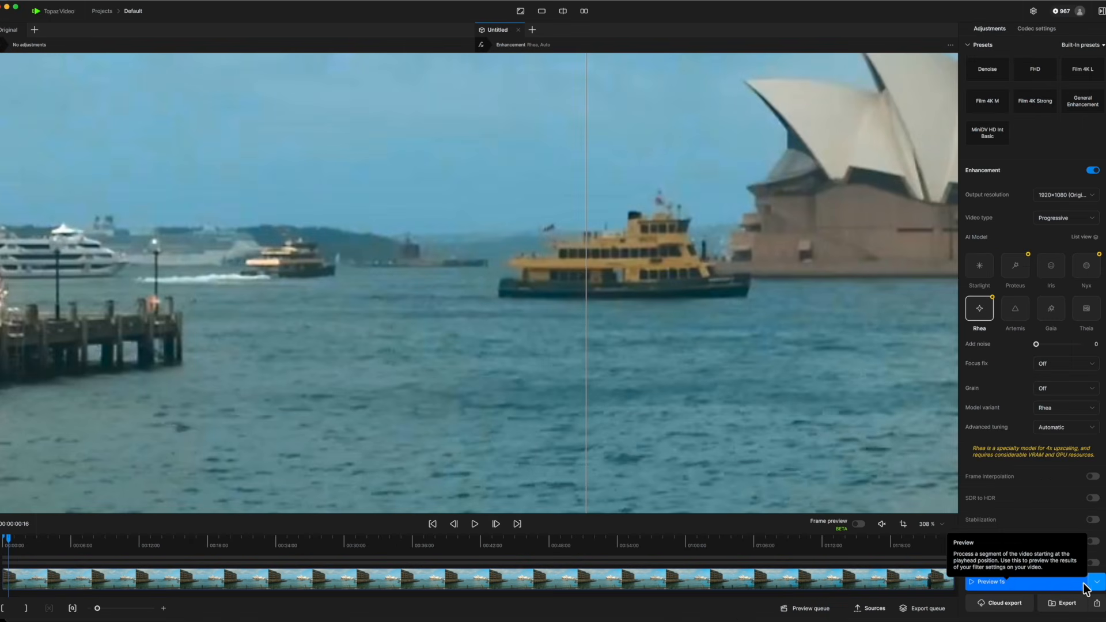
pyautogui.click(1025, 582)
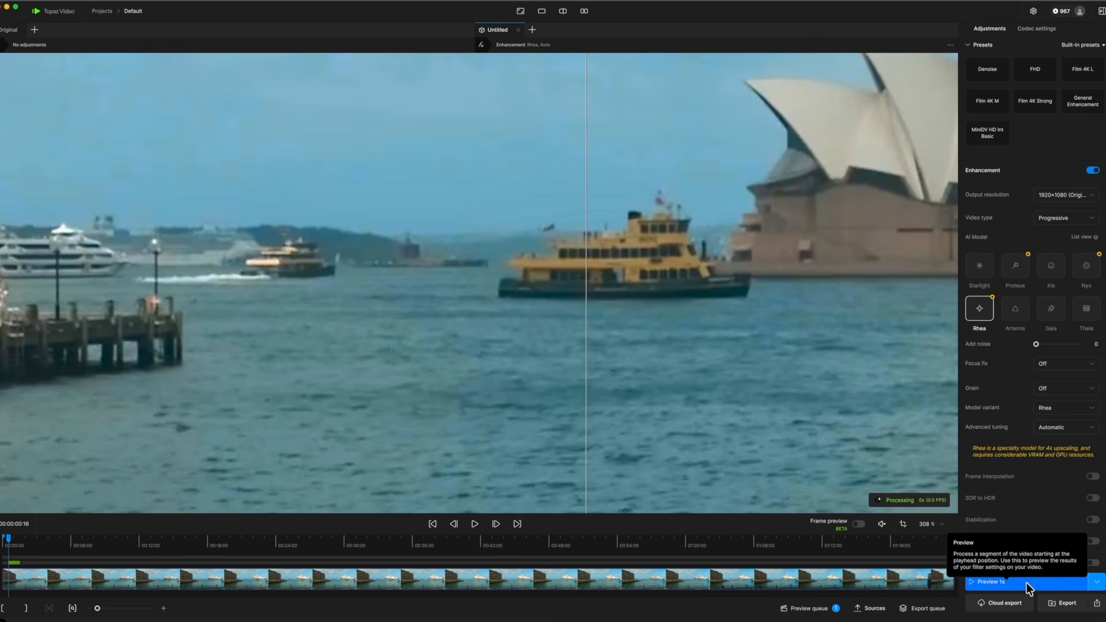
# Compare the Rhea preview of the harbour clip with the original and the Proteus preview by sweeping the split divider across the ferry.
pyautogui.moveTo(586, 241); pyautogui.dragTo(629, 254)
pyautogui.scroll(-2, 717, 269)
pyautogui.scroll(-2, 717, 268)
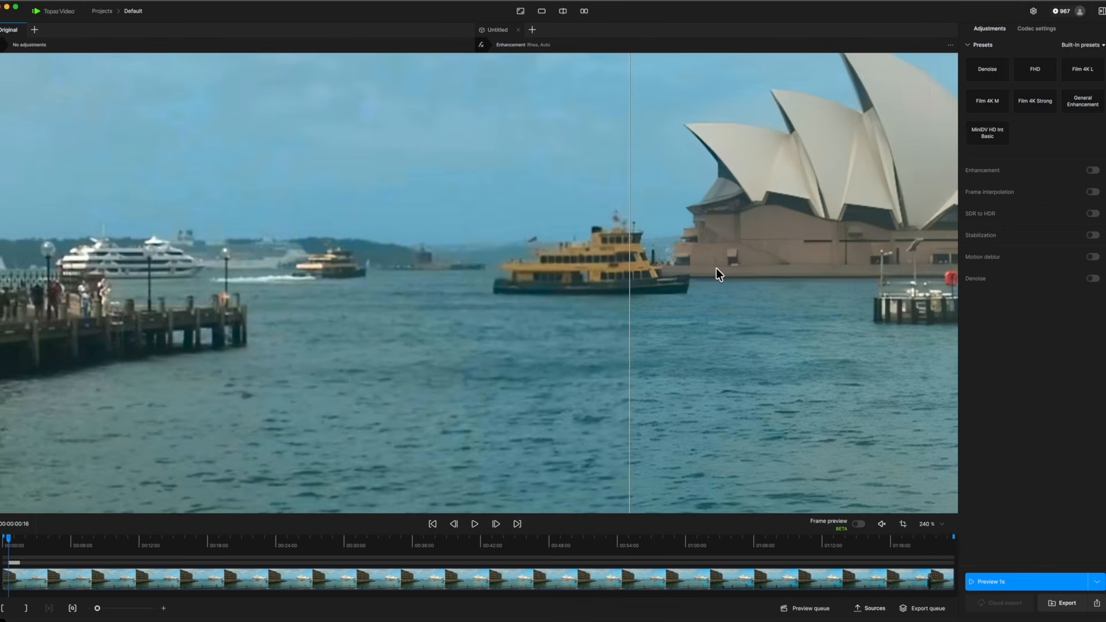
pyautogui.moveTo(634, 266); pyautogui.dragTo(760, 276)
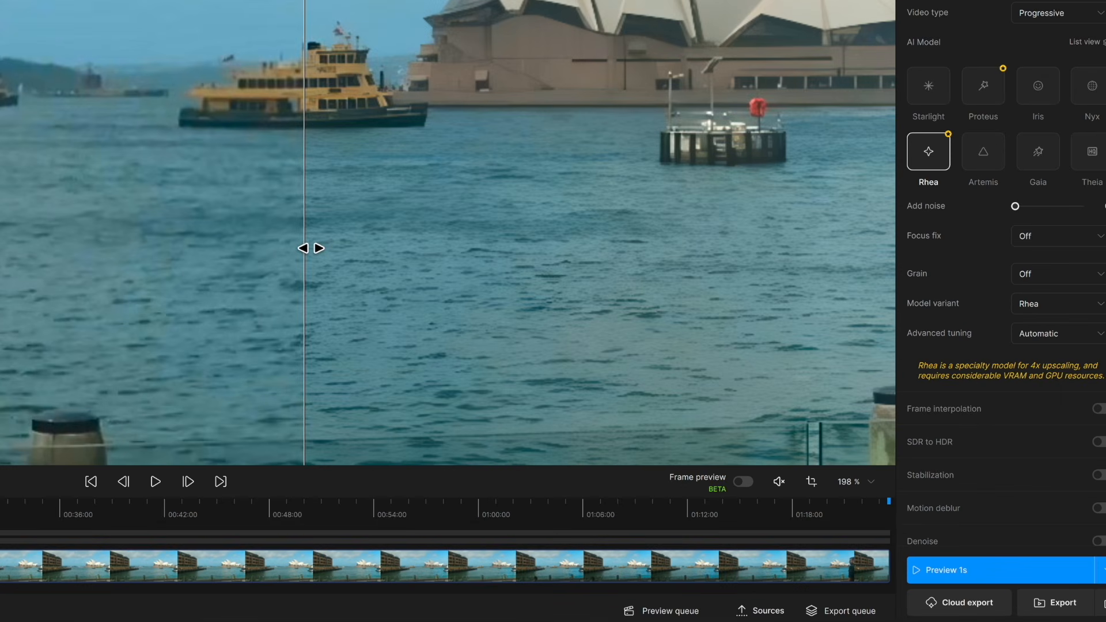
pyautogui.moveTo(308, 247); pyautogui.dragTo(269, 237)
# Select the Proteus model with Dynamic advanced tuning and set Improve detail and Sharpen to 77.
pyautogui.moveTo(936, 206)
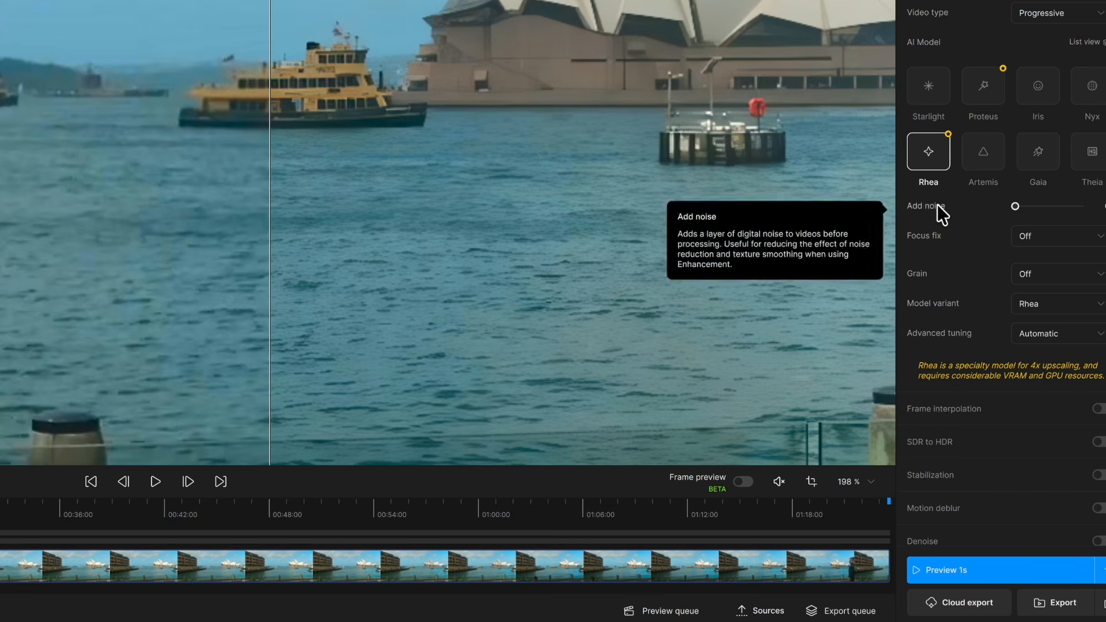
pyautogui.click(985, 85)
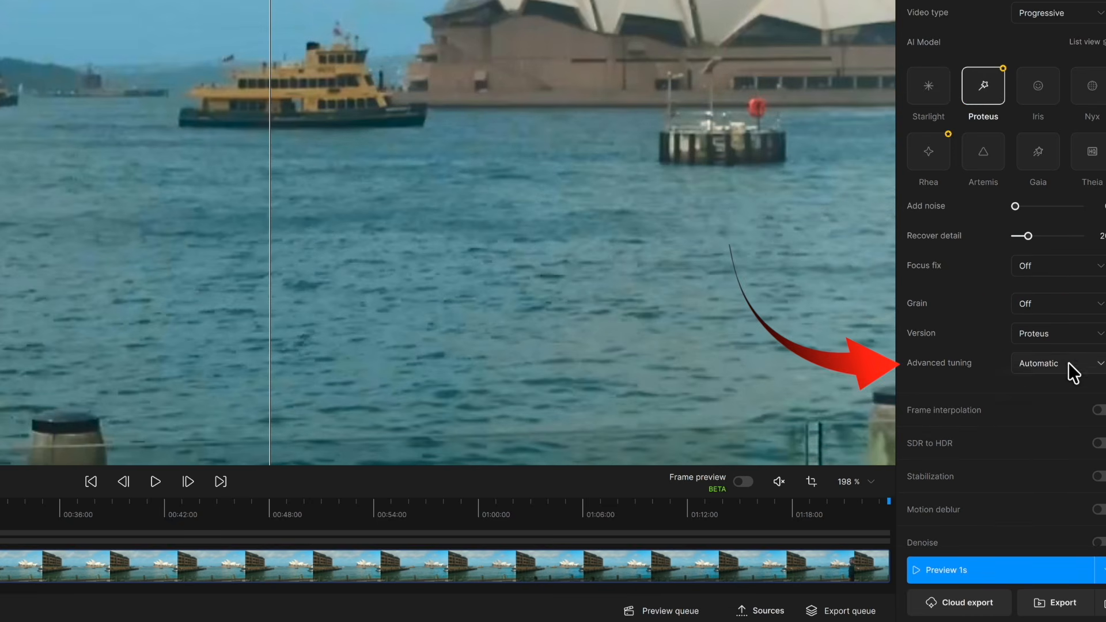
pyautogui.click(1099, 369)
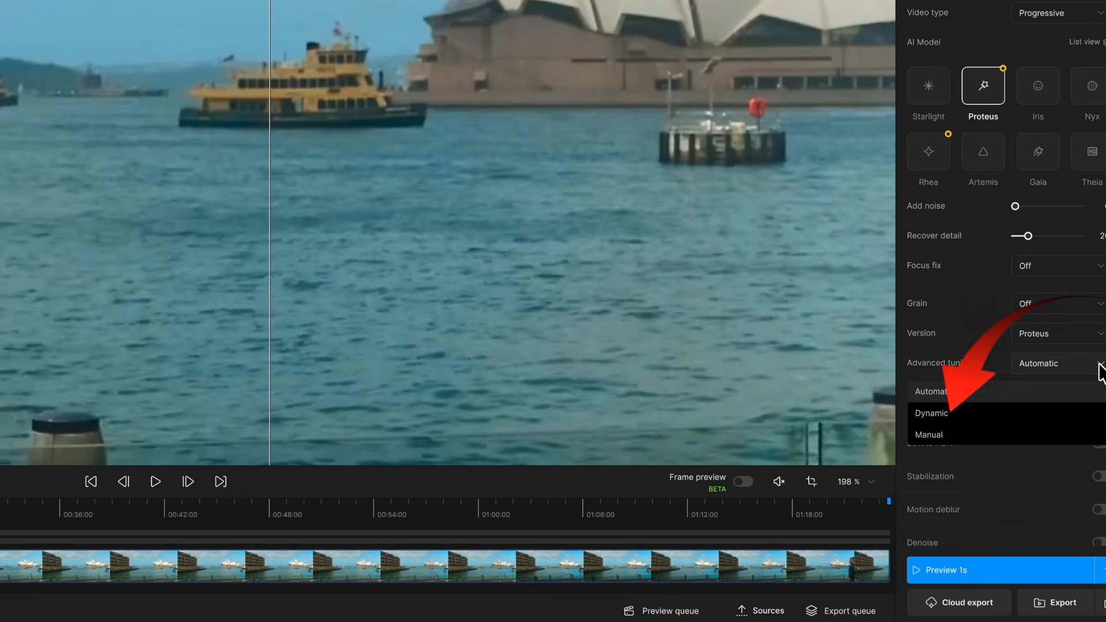
pyautogui.click(946, 413)
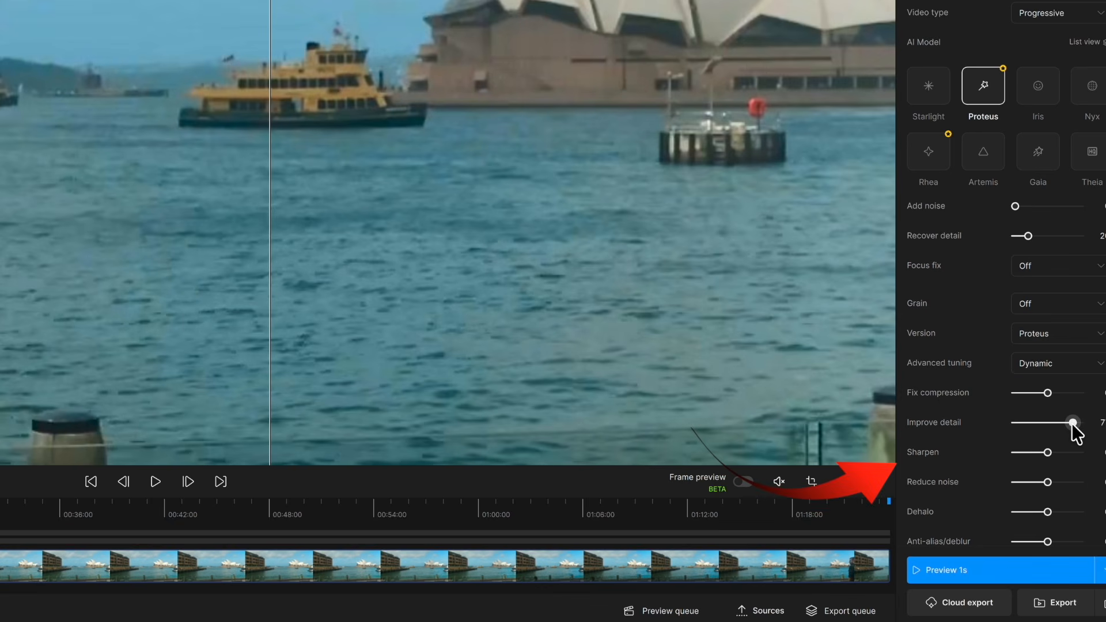
pyautogui.moveTo(1047, 452); pyautogui.dragTo(1074, 455)
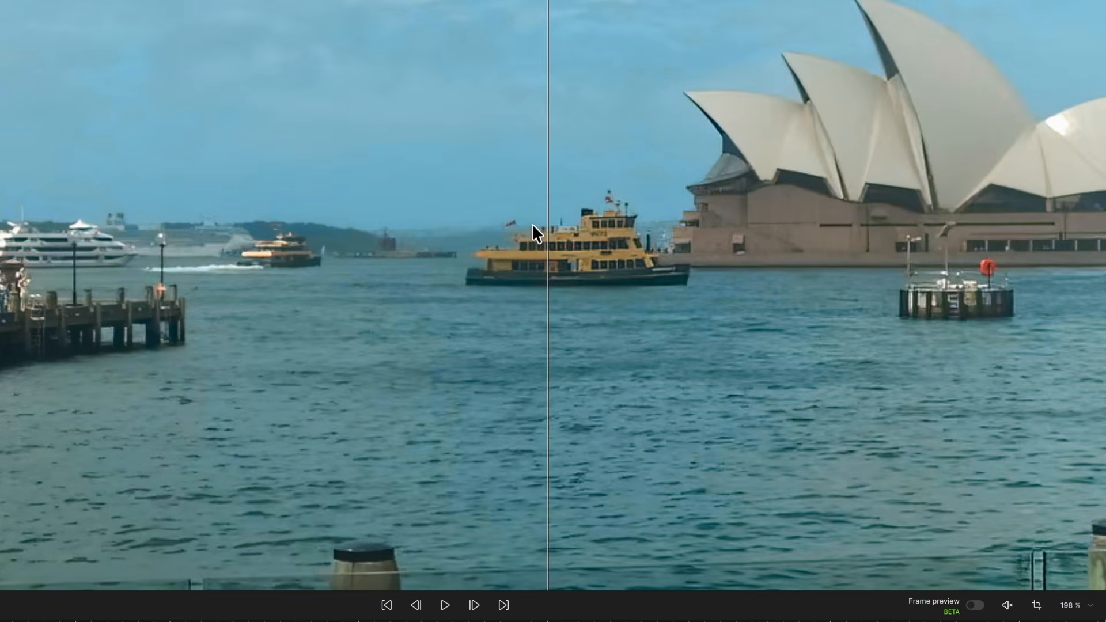
# Examine the enhanced ferry and water detail up close on both sides of the split divider.
pyautogui.moveTo(554, 259); pyautogui.dragTo(578, 253)
pyautogui.scroll(5, 692, 314)
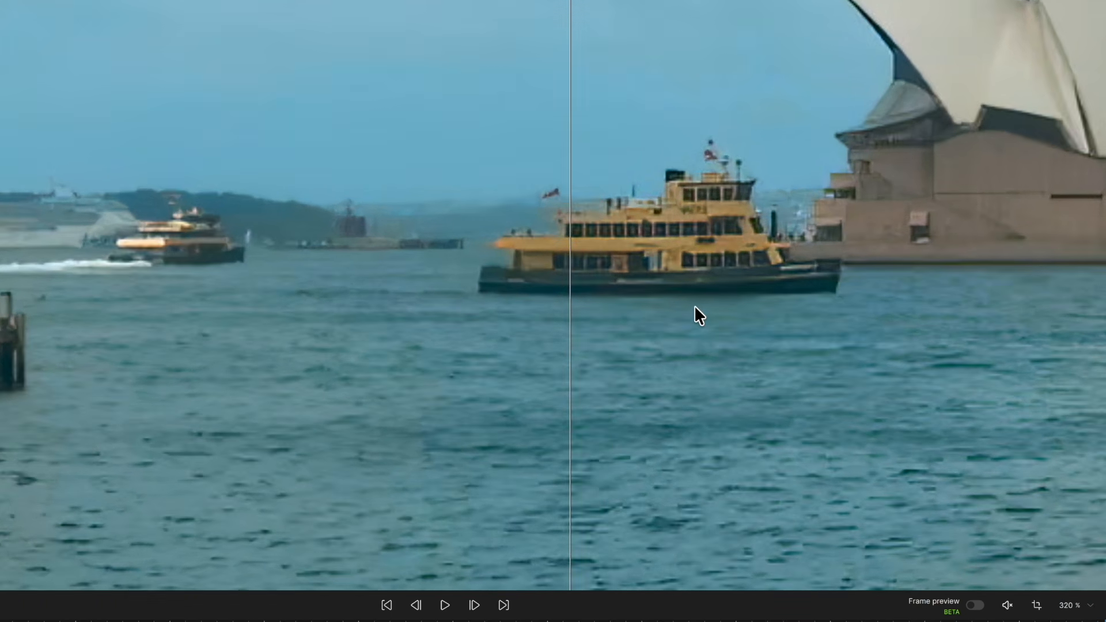
pyautogui.scroll(3, 694, 309)
pyautogui.moveTo(572, 241); pyautogui.dragTo(620, 253)
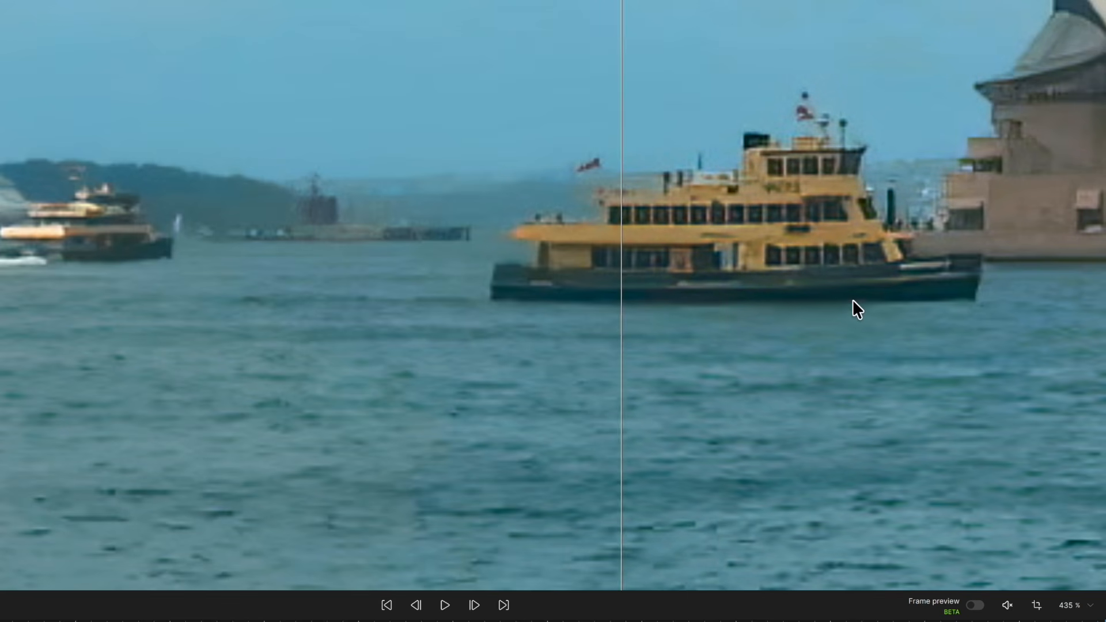
pyautogui.scroll(-8, 851, 299)
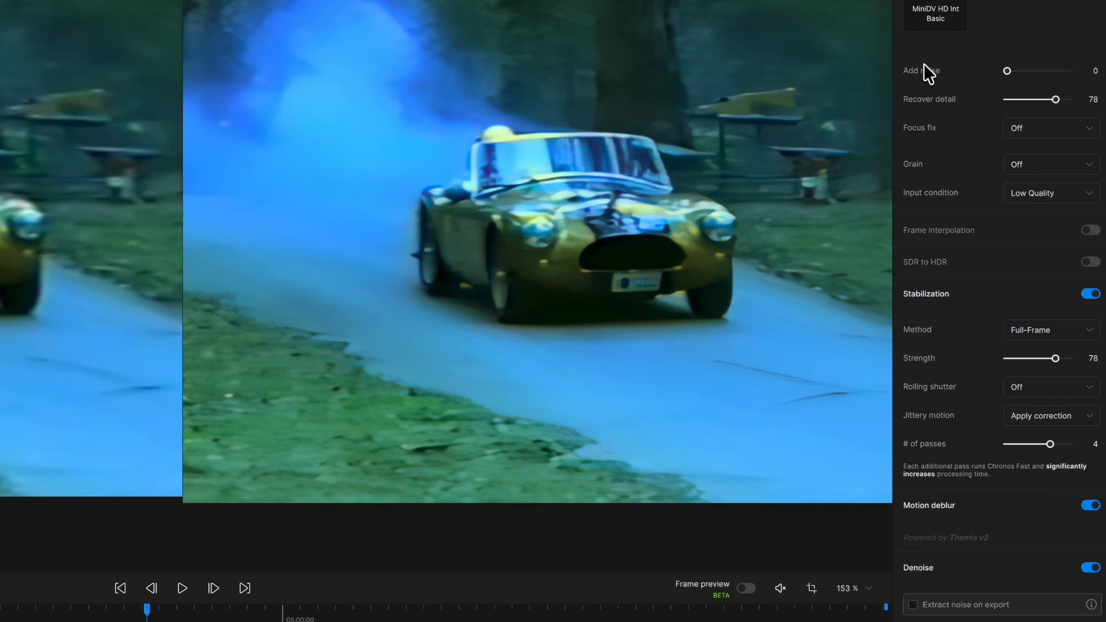
# Review the Artemis enhancement settings on the race car clip and the available Input condition choices.
pyautogui.scroll(5, 979, 75)
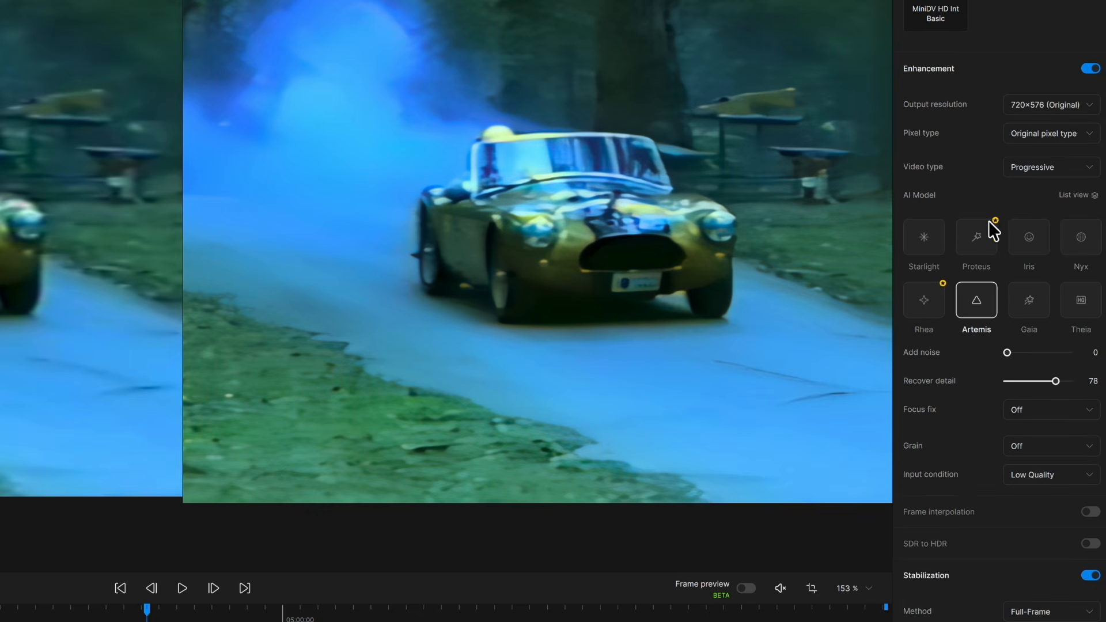
pyautogui.click(1087, 475)
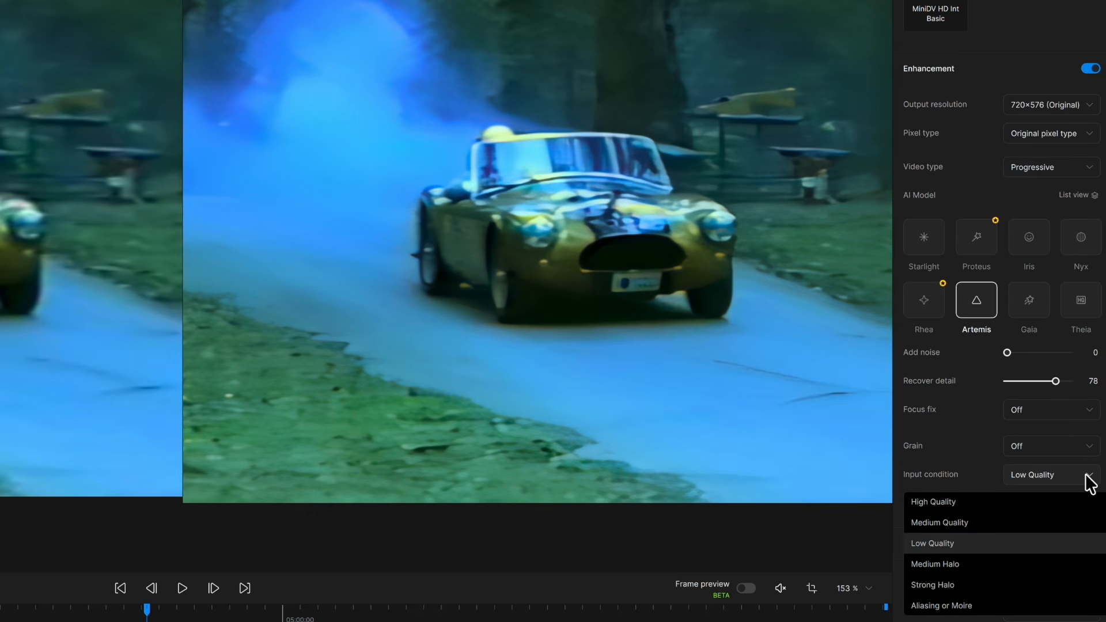
pyautogui.scroll(-5, 982, 96)
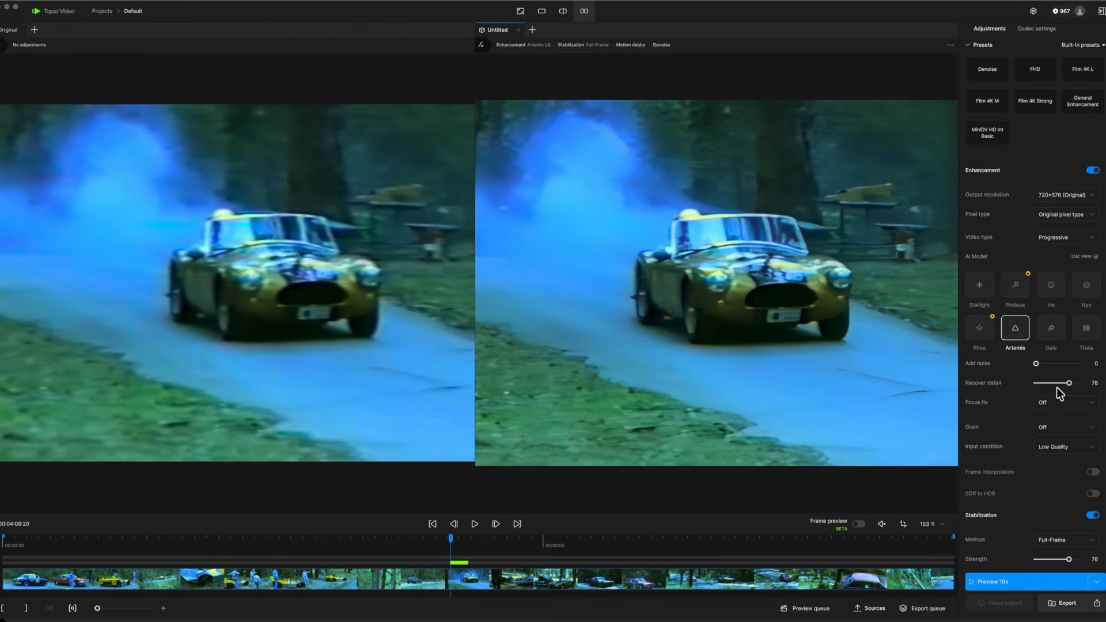
pyautogui.click(1090, 449)
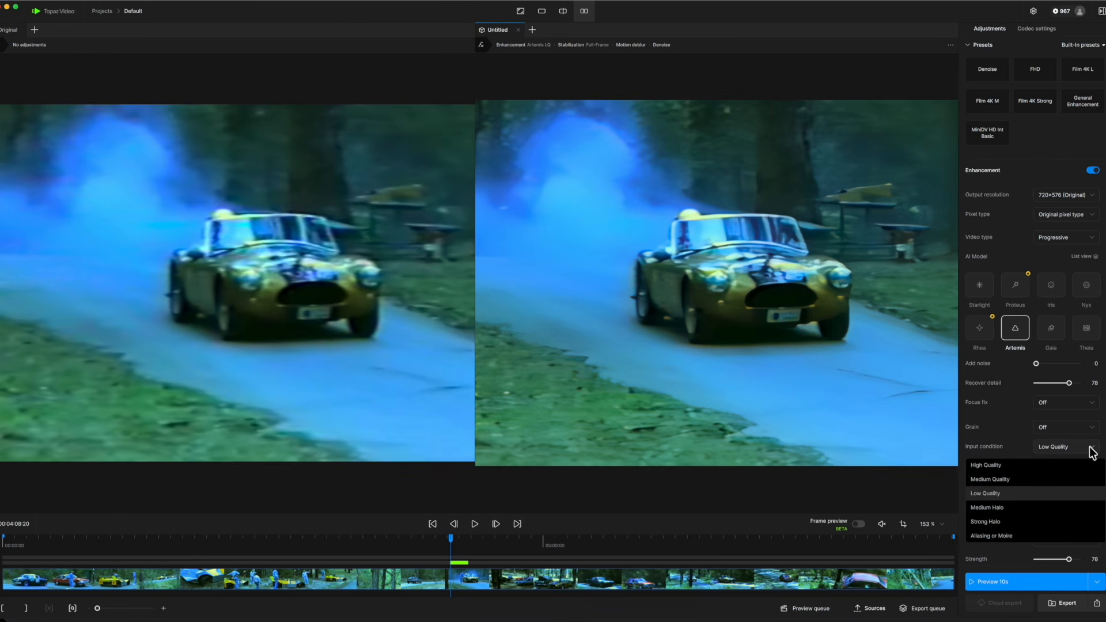
pyautogui.click(1091, 452)
# Review the race car clip's Stabilization, Motion deblur and Denoise settings.
pyautogui.scroll(-3, 1093, 455)
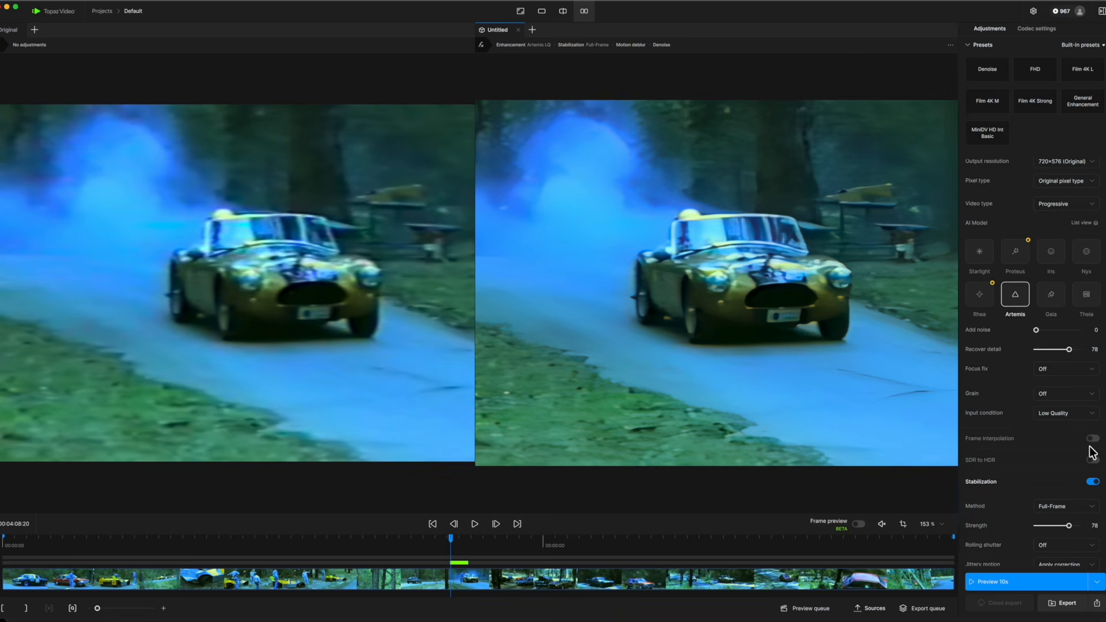
pyautogui.scroll(-1, 1092, 449)
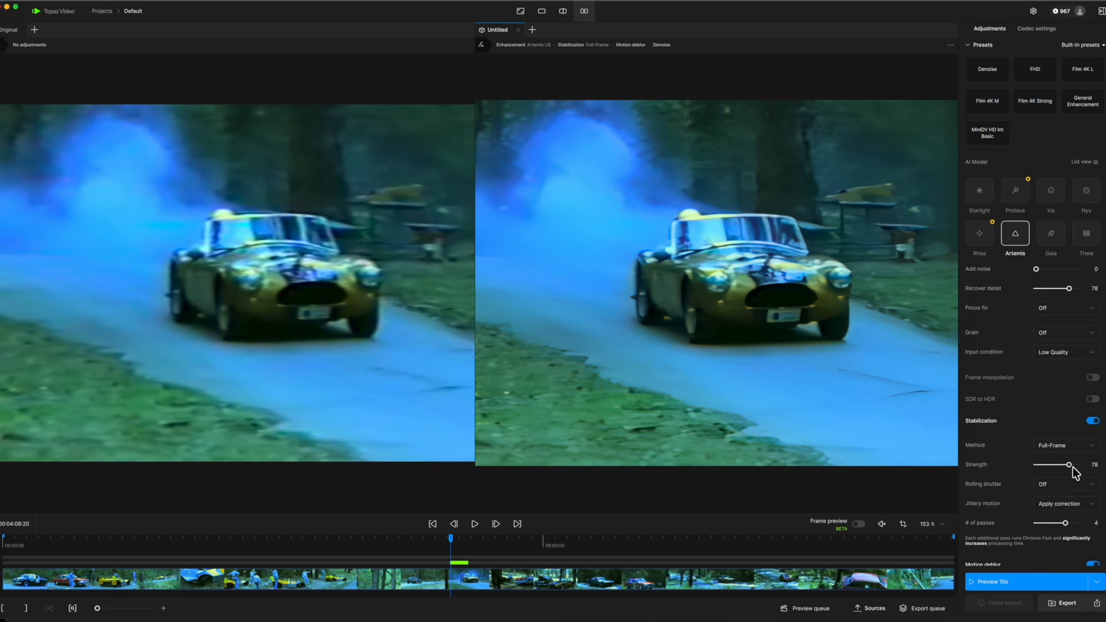
pyautogui.scroll(-2, 1077, 464)
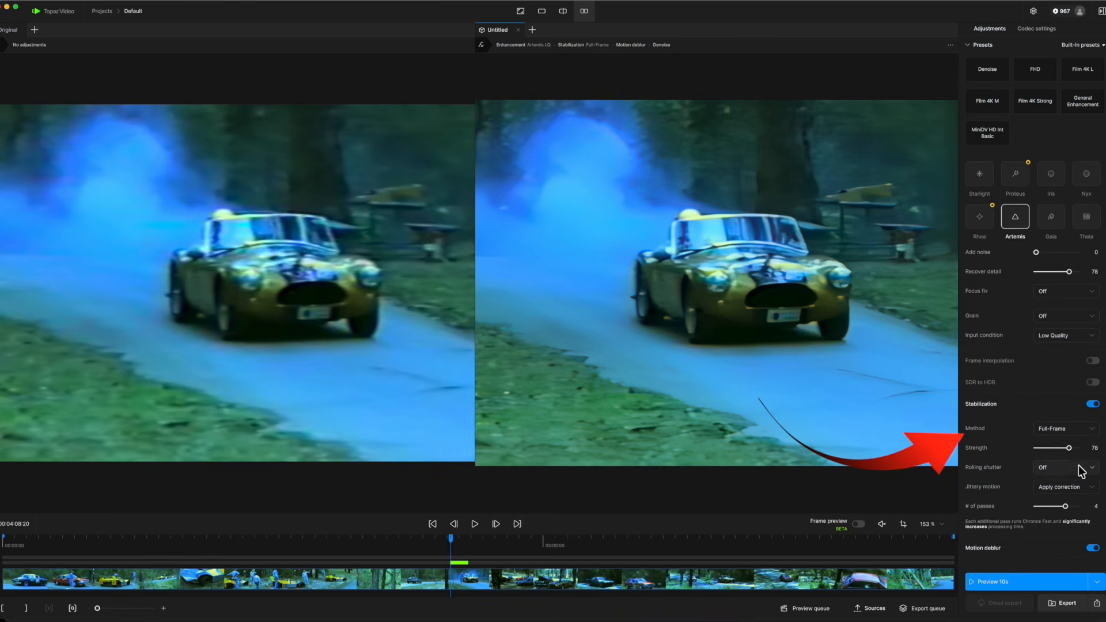
pyautogui.scroll(-1, 1079, 468)
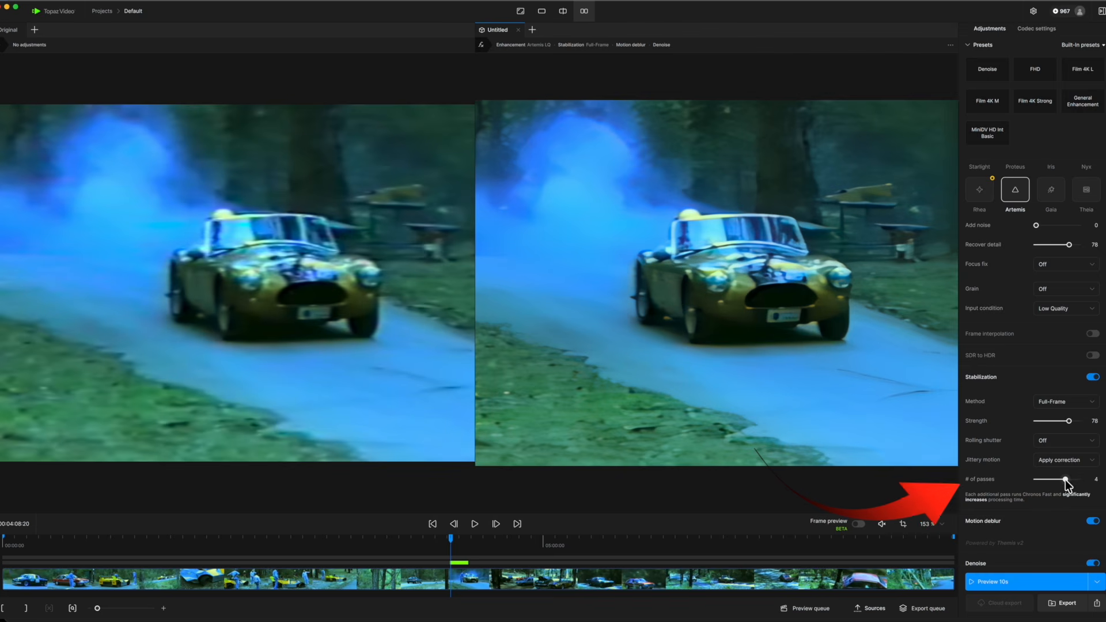
# Play the race car preview side by side with the original, and compare them again in split view.
pyautogui.click(475, 525)
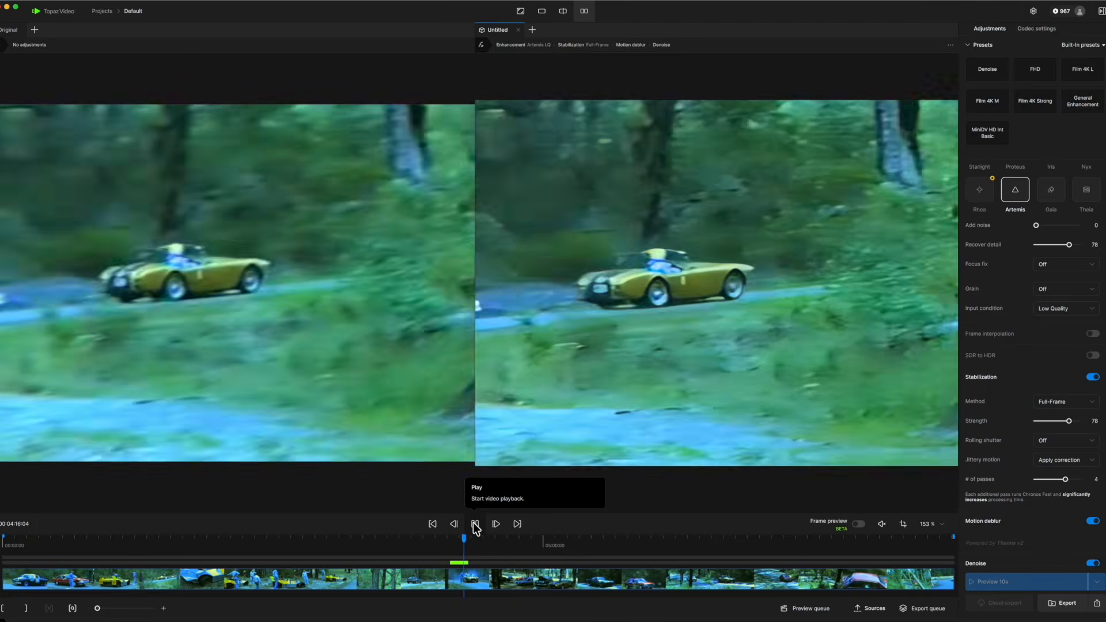
pyautogui.click(475, 524)
pyautogui.click(563, 12)
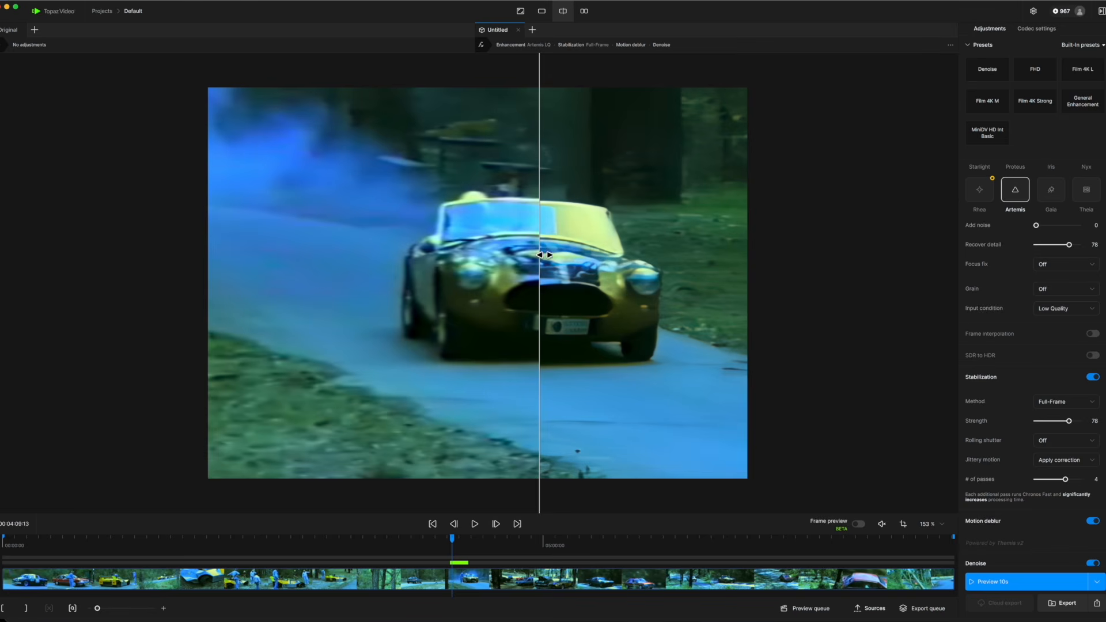
pyautogui.moveTo(539, 254); pyautogui.dragTo(472, 253)
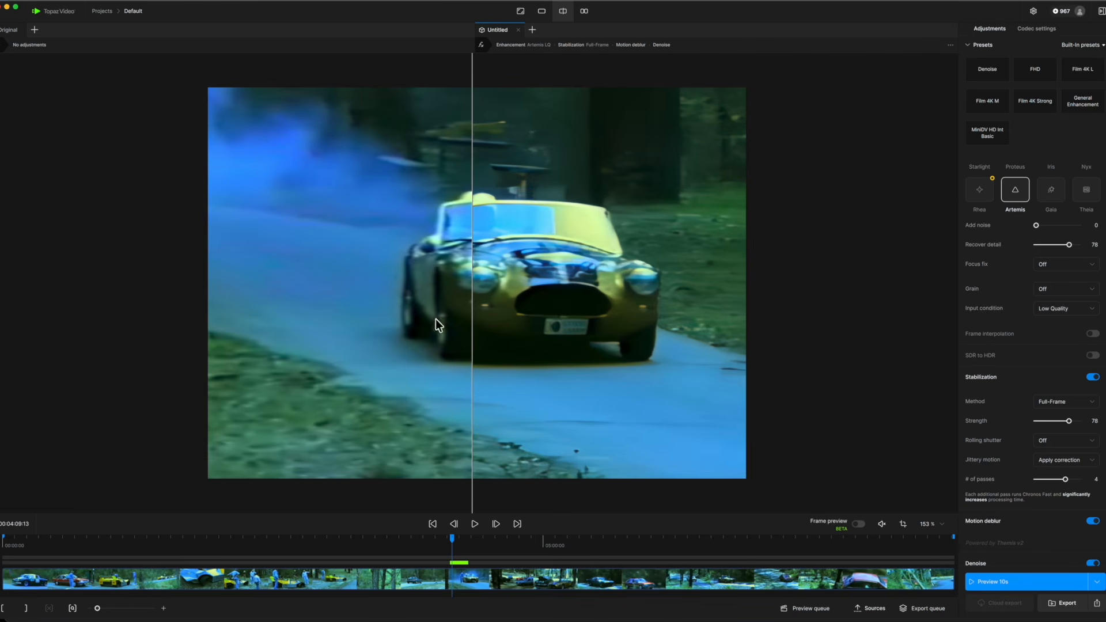
pyautogui.click(475, 525)
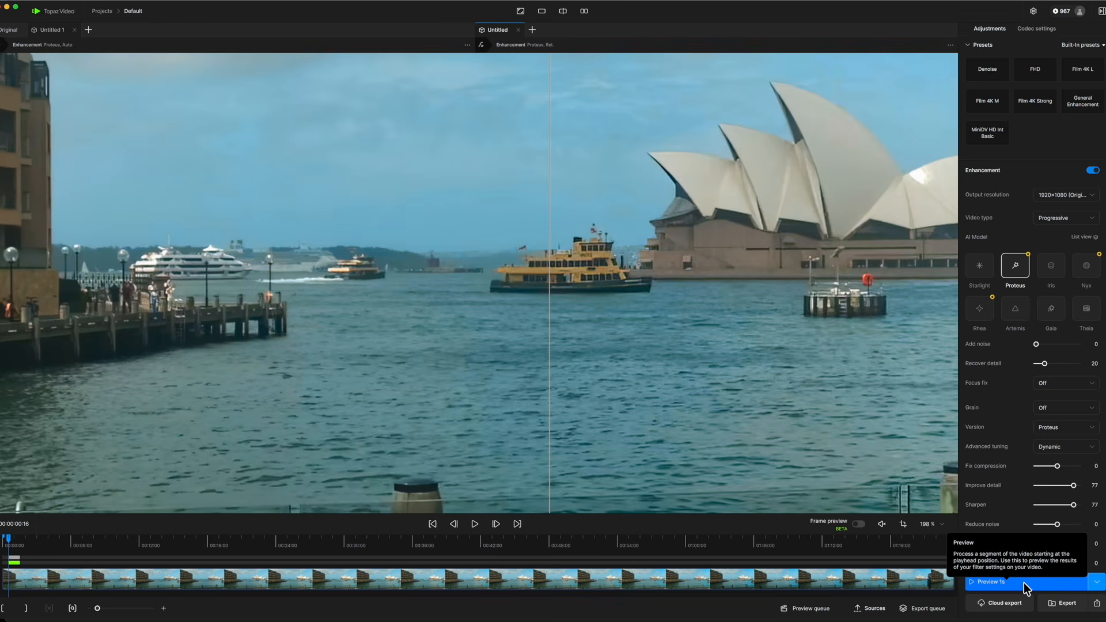
# Compare the harbour clip's automatic Proteus preview with the dynamically tuned one, both close up on the ferry and across the full frame.
pyautogui.moveTo(548, 270)
pyautogui.mouseDown()
pyautogui.moveTo(756, 272)
pyautogui.moveTo(567, 270)
pyautogui.mouseUp()
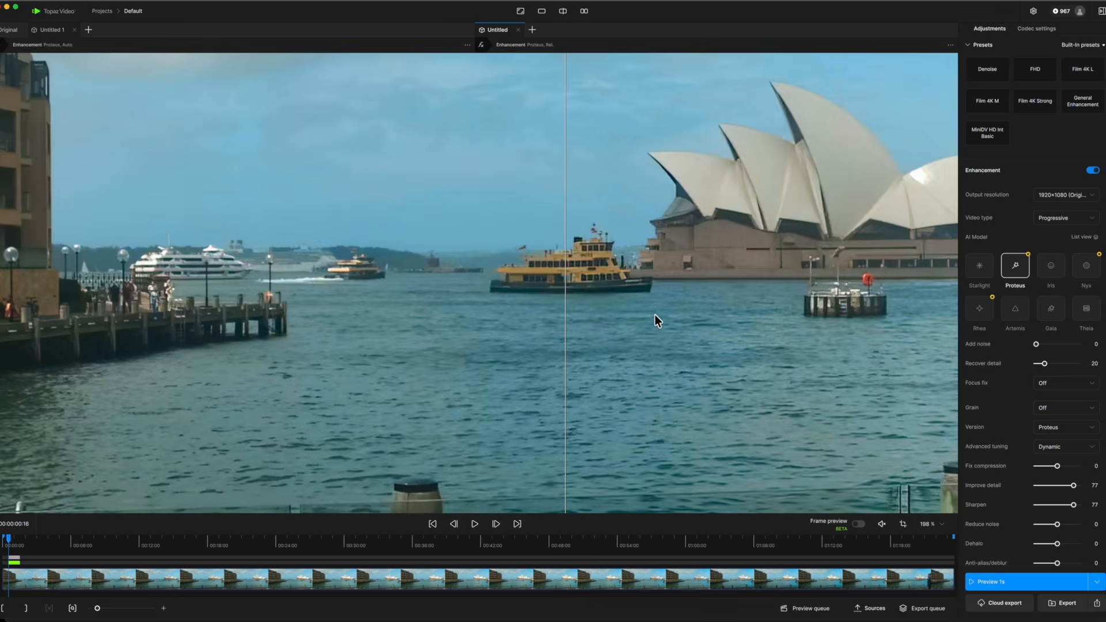
pyautogui.scroll(5, 653, 312)
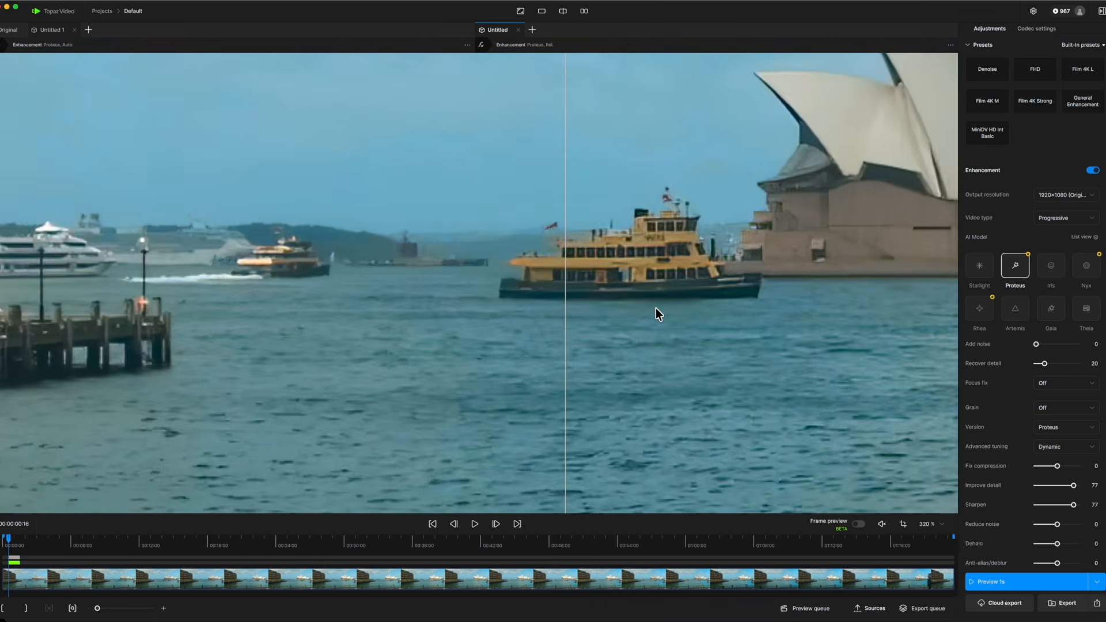
pyautogui.scroll(3, 655, 308)
pyautogui.moveTo(566, 262); pyautogui.dragTo(603, 271)
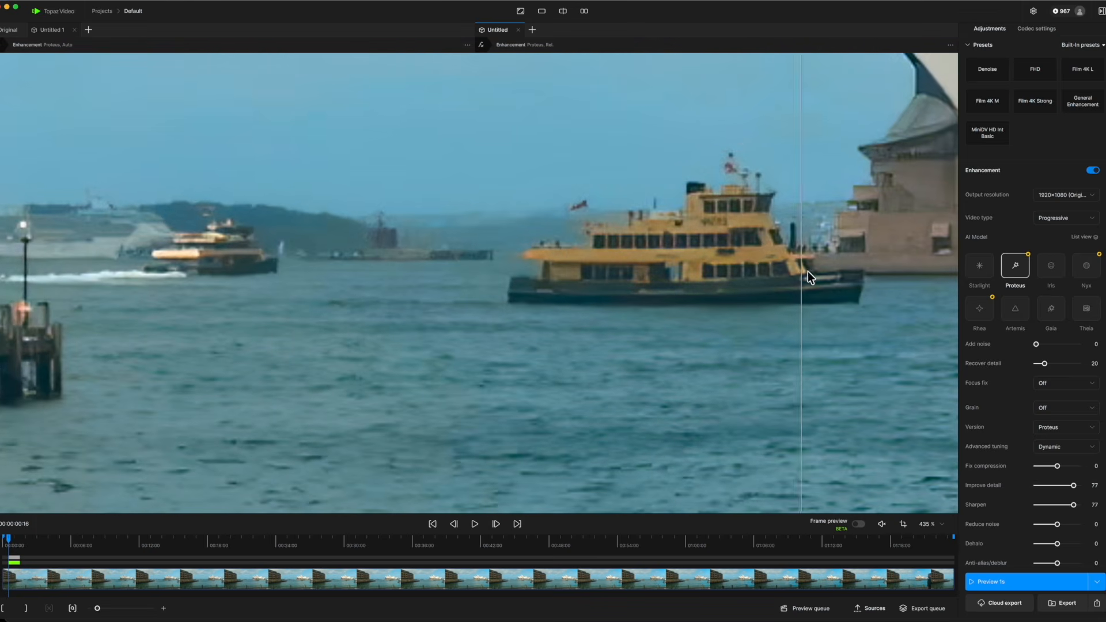
pyautogui.scroll(-10, 770, 303)
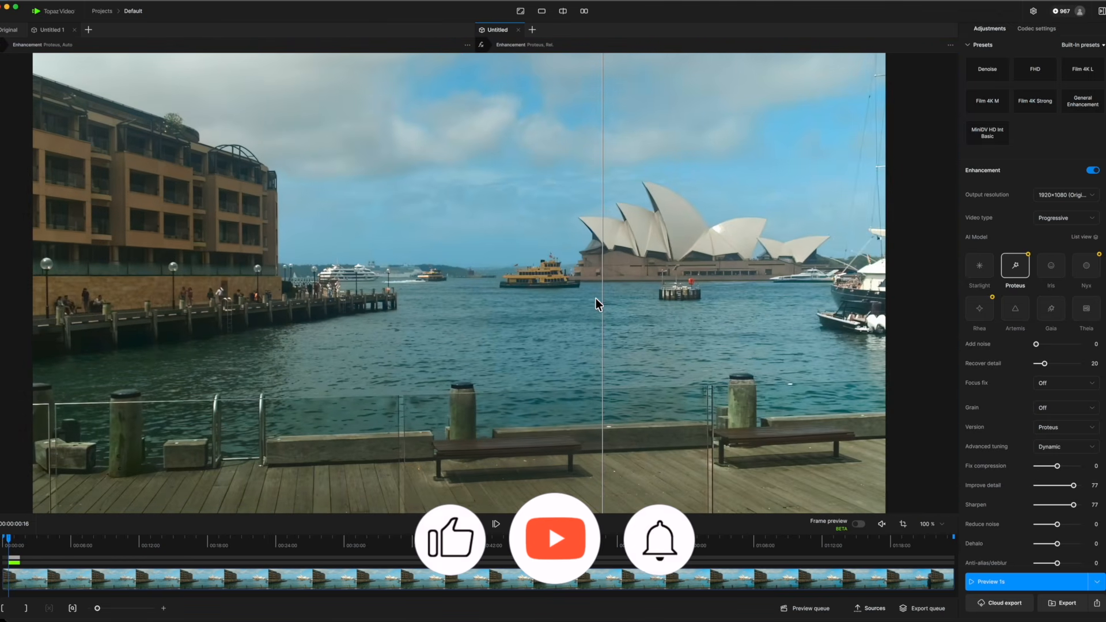
pyautogui.moveTo(603, 305); pyautogui.dragTo(253, 311)
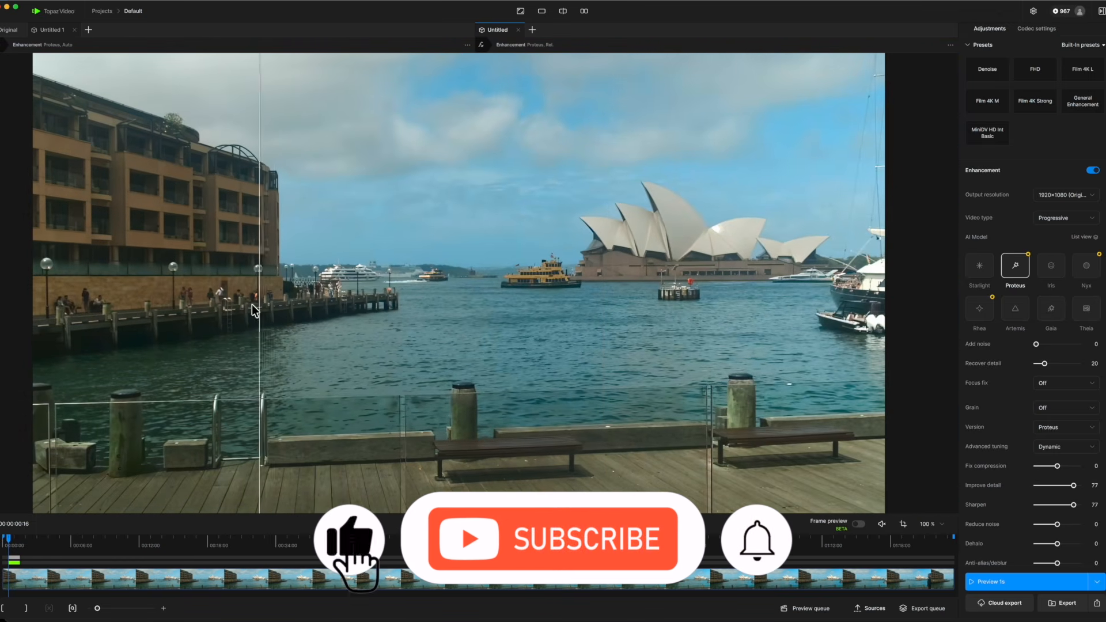